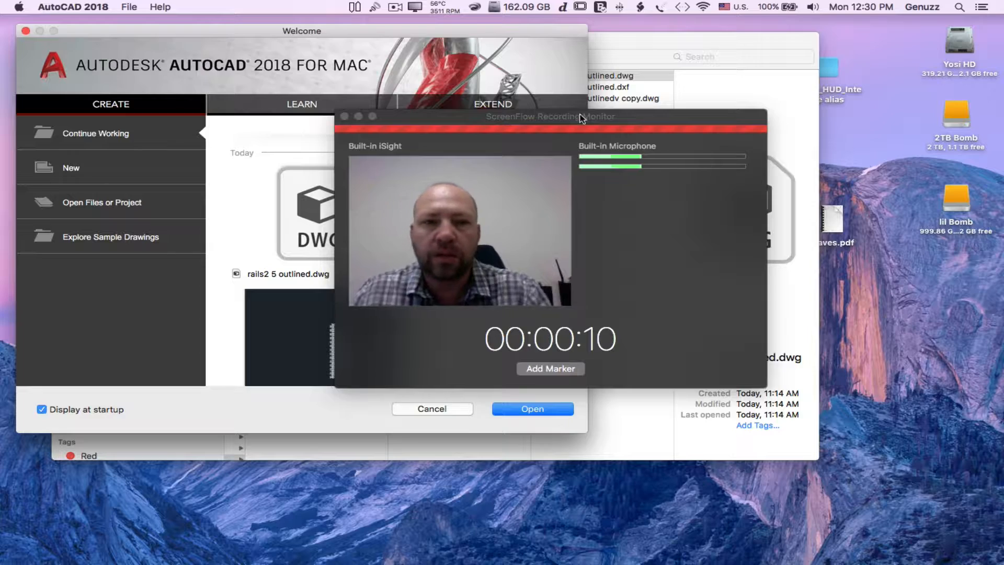
Step: Open rails2 5 outlined.dwg from the ACAD folder in AutoCAD, accepting the code page alert and continuing past the foreign DWG notice
left_click_drag(467, 117, 895, 9)
mouse_move(732, 563)
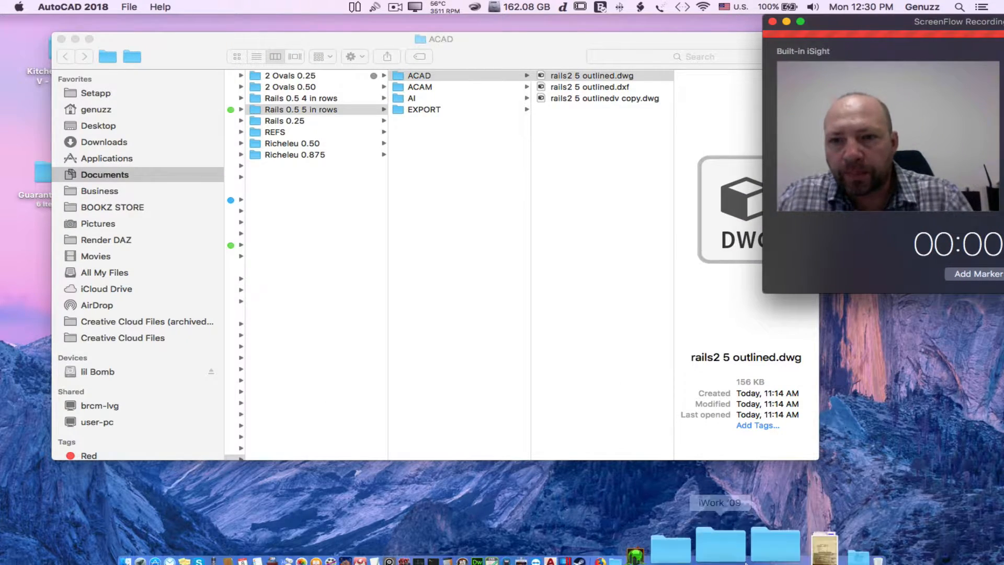
left_click(629, 533)
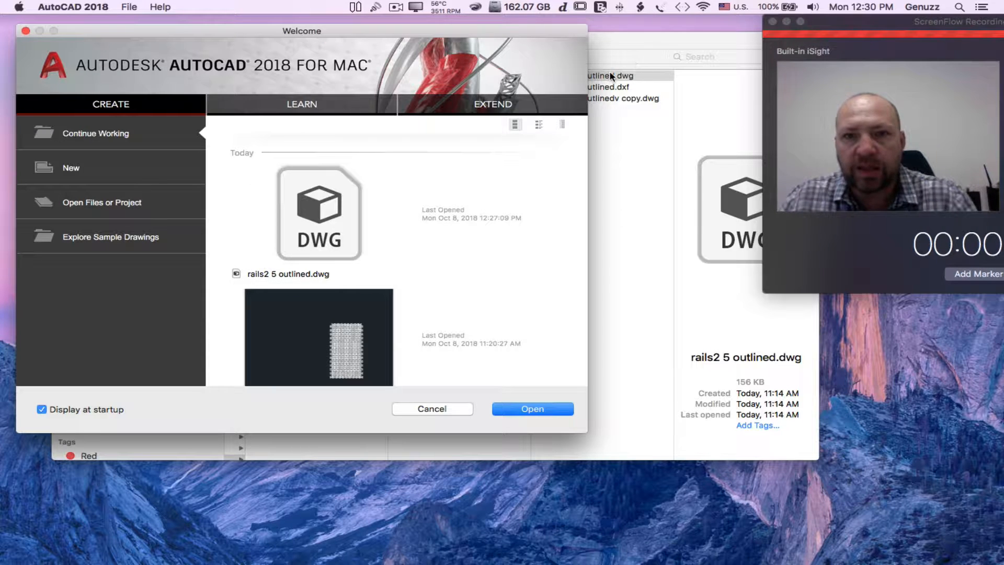
left_click_drag(678, 40, 639, 75)
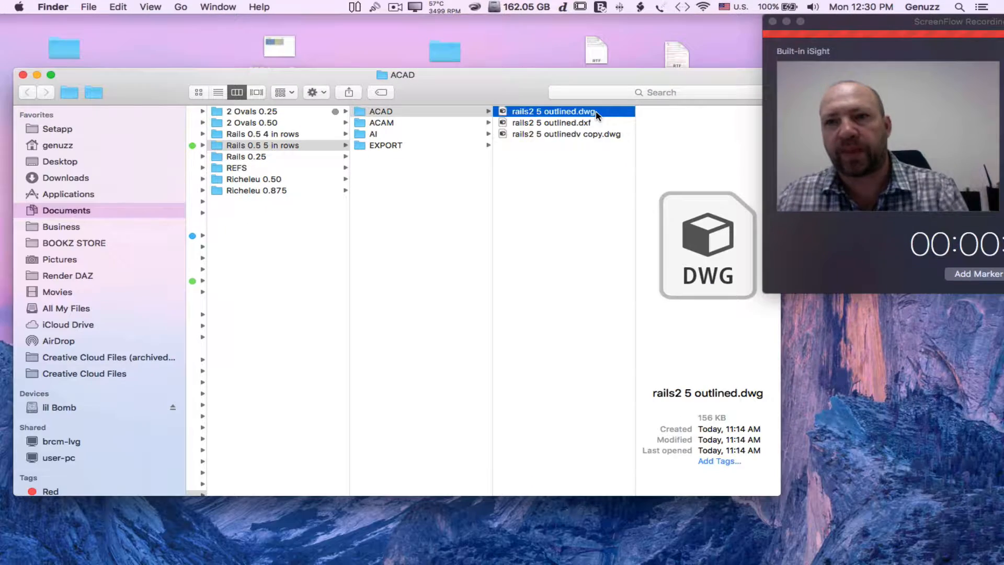
left_click_drag(877, 20, 921, 20)
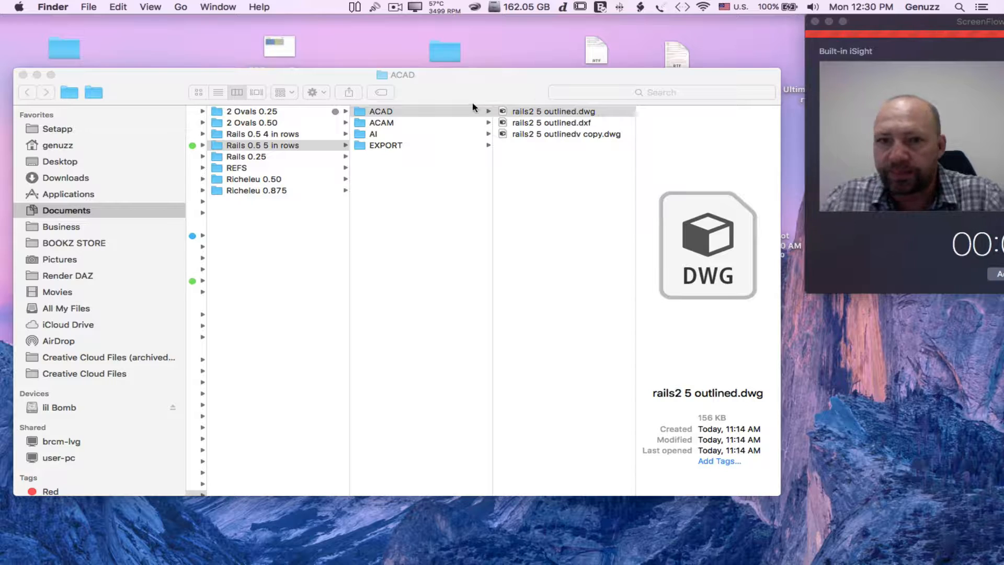
left_click_drag(531, 110, 633, 555)
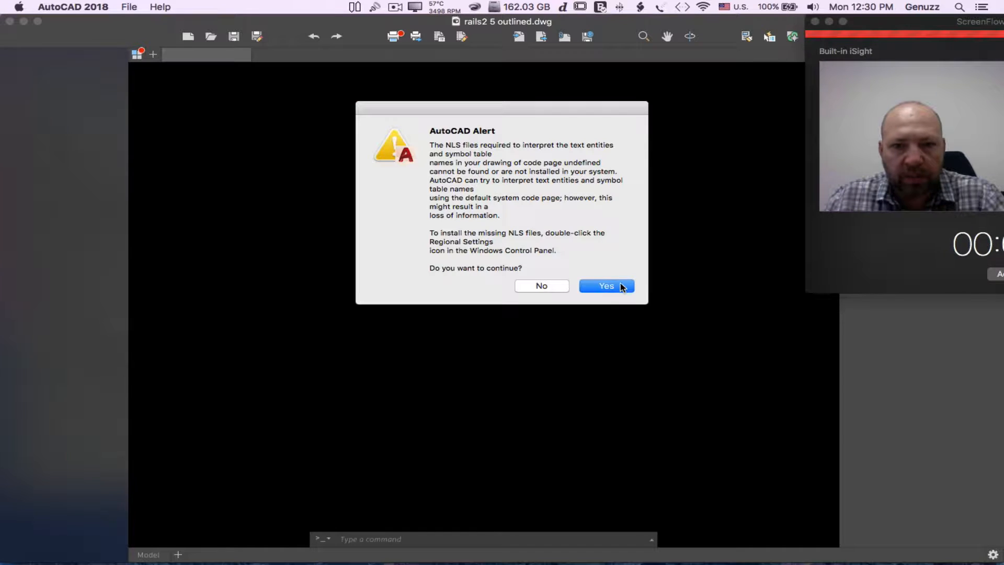
left_click(623, 287)
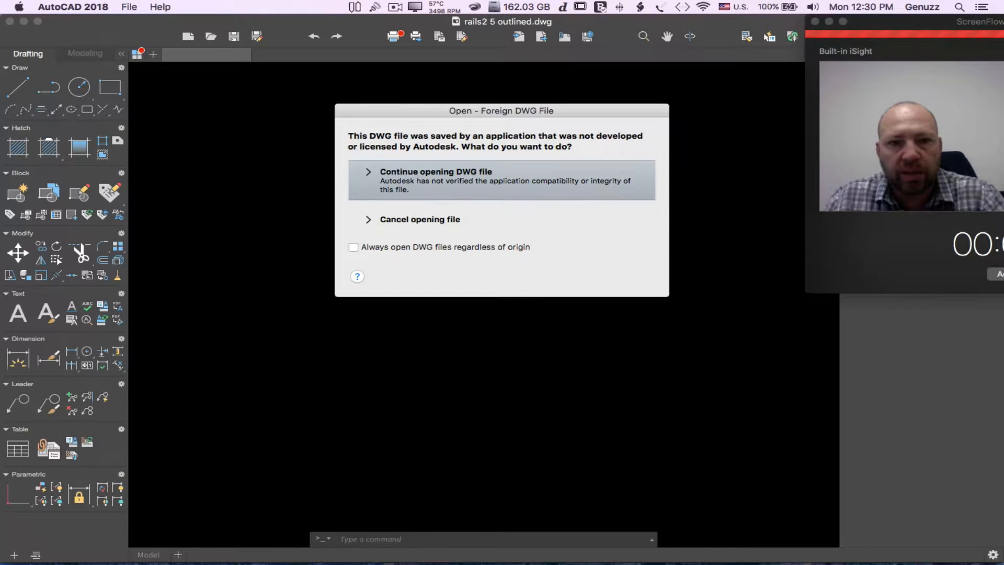
key("Return")
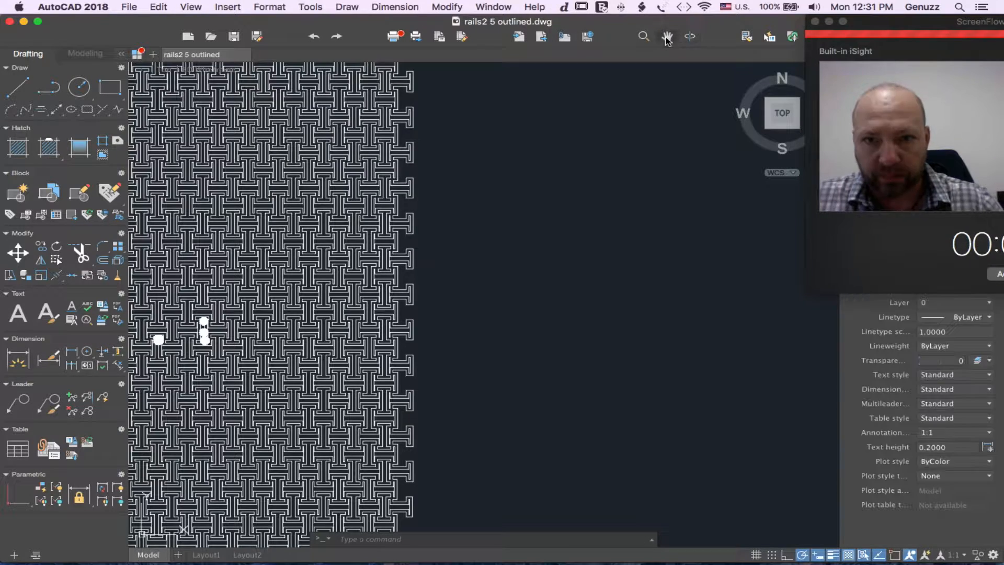
left_click(667, 37)
mouse_move(334, 203)
left_mouse_down()
mouse_move(507, 227)
mouse_move(685, 202)
mouse_move(641, 205)
left_mouse_up()
scroll(607, 212, "up", 2)
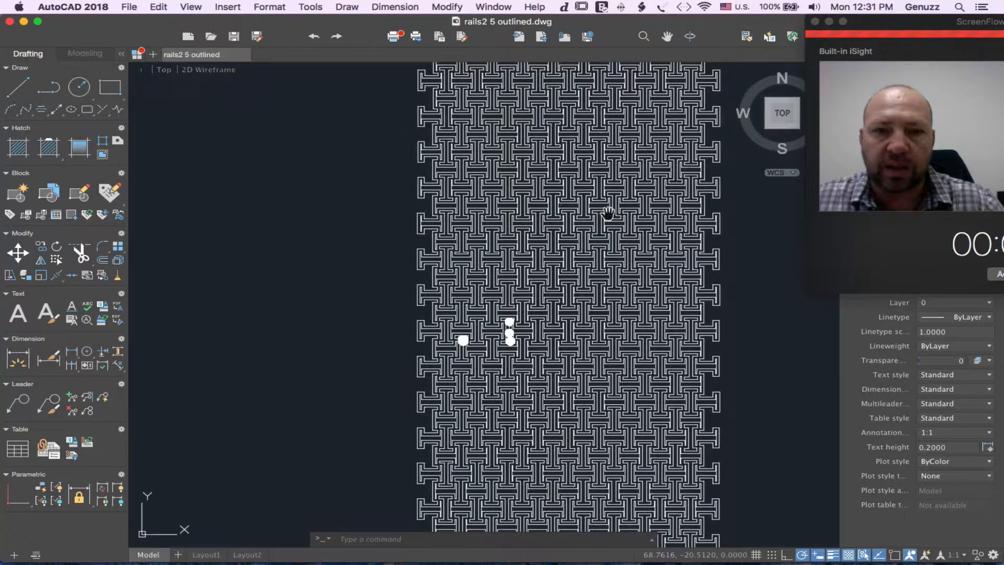
scroll(505, 336, "up", 3)
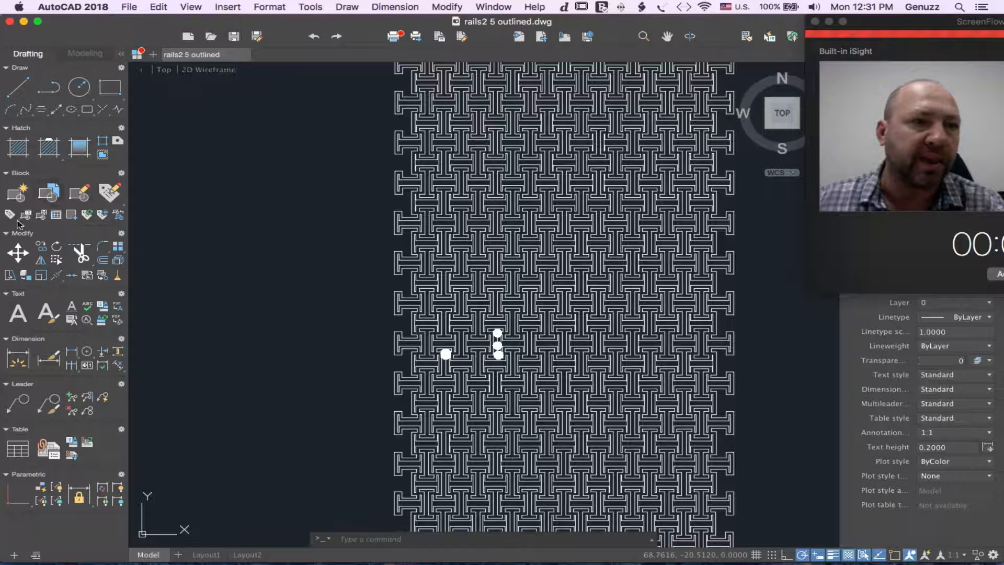
left_click(18, 253)
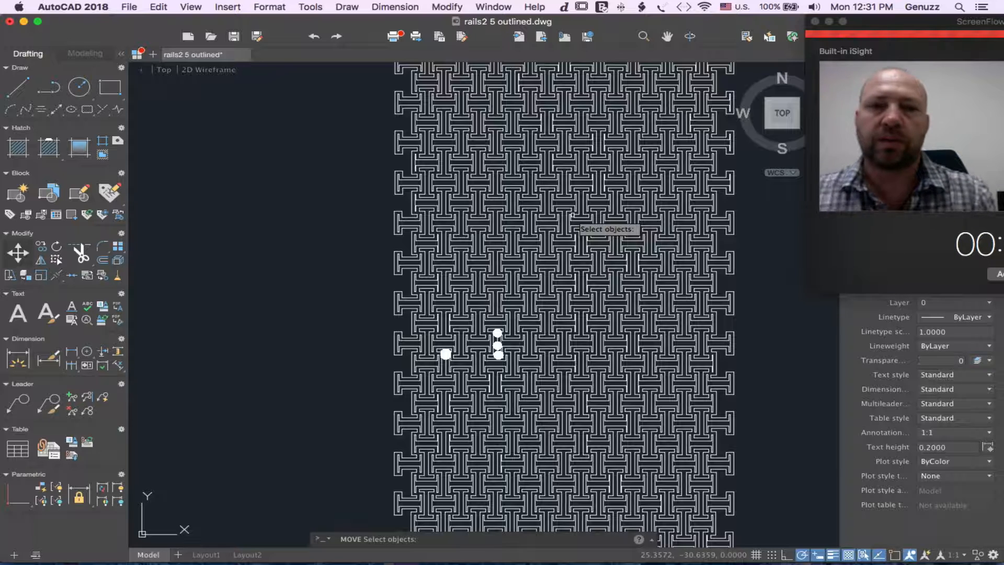
left_click(585, 186)
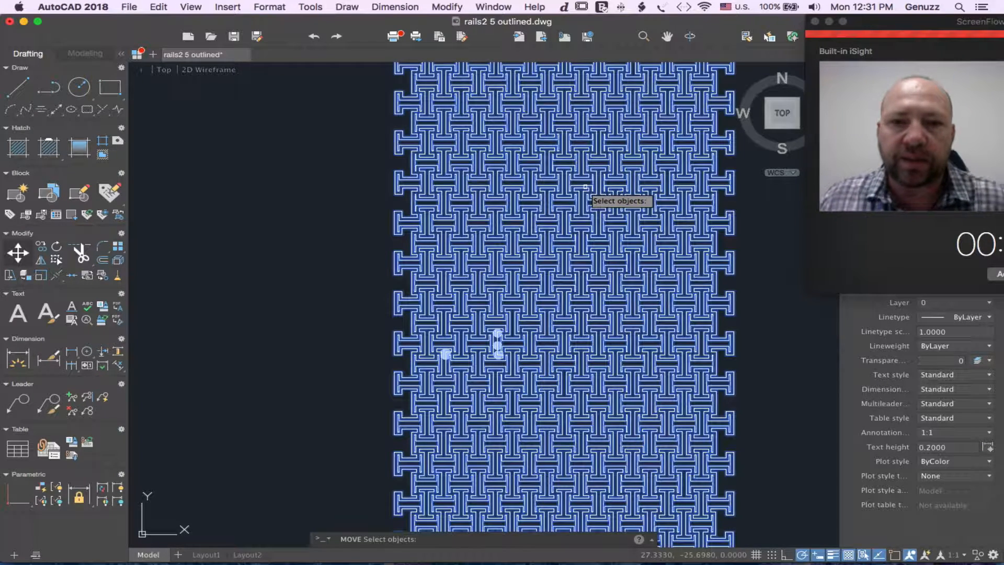
left_click_drag(564, 203, 643, 209)
left_click(784, 267)
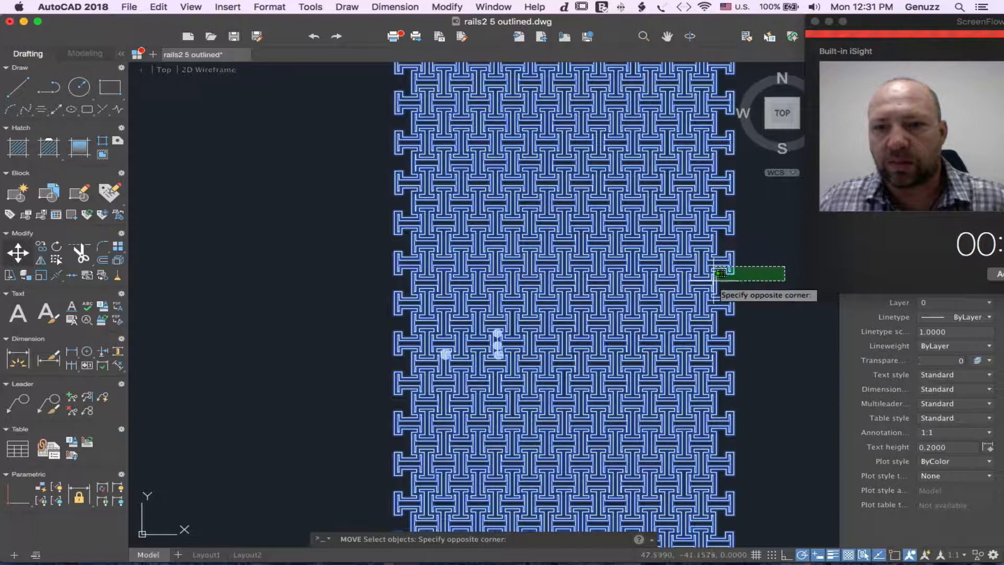
left_click(714, 281)
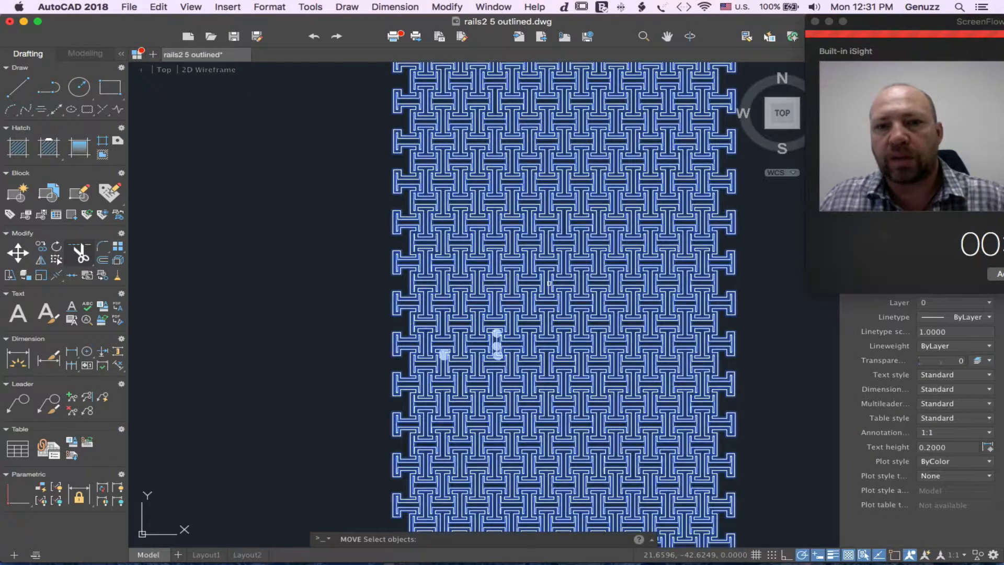
scroll(708, 64, "up", 3)
Step: Move the entire interlocking rail pattern to the right along X, clear of the small filled dots
left_click(642, 37)
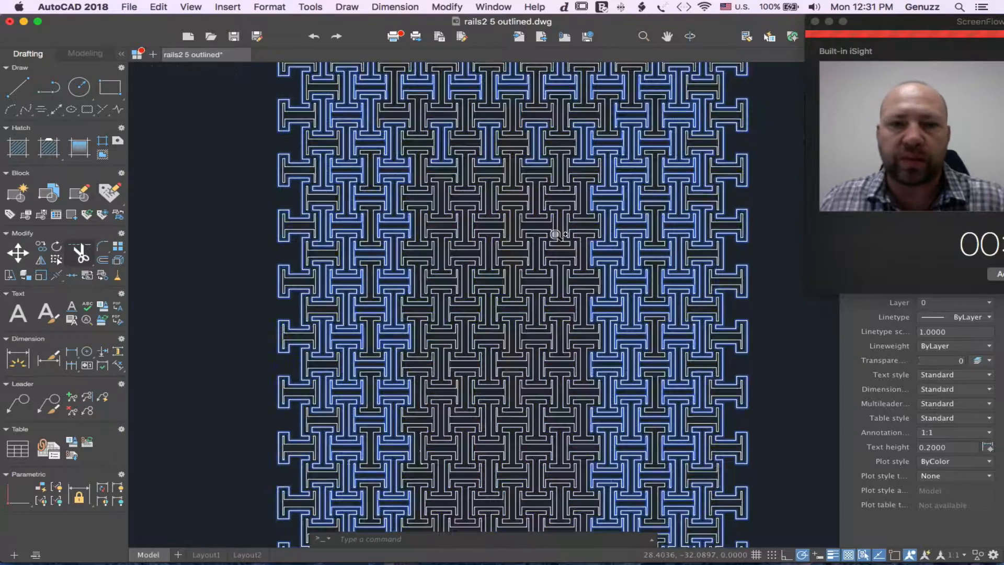
mouse_move(556, 235)
left_mouse_down()
mouse_move(552, 198)
mouse_move(579, 465)
mouse_move(606, 558)
mouse_move(599, 507)
left_mouse_up()
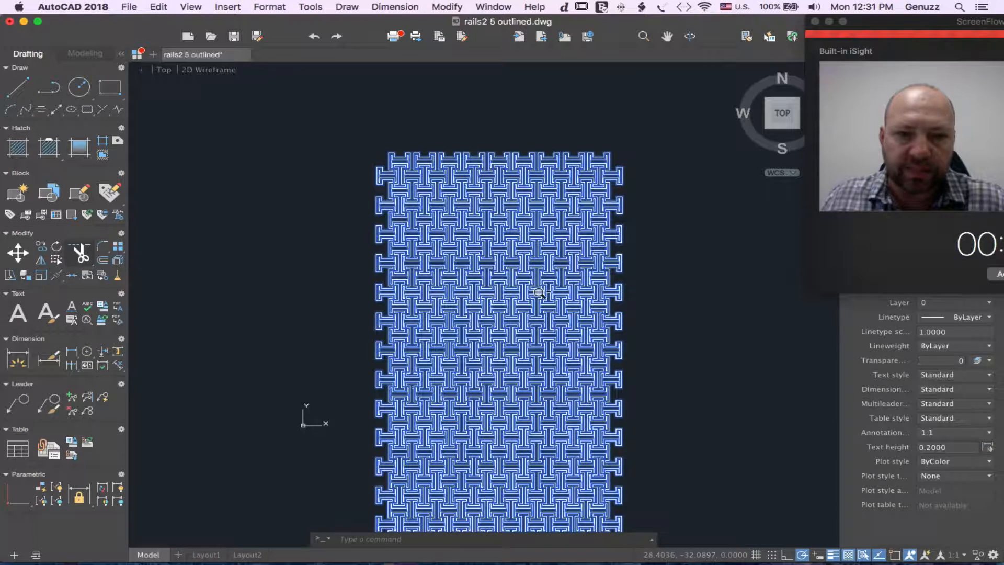
left_click_drag(538, 293, 549, 72)
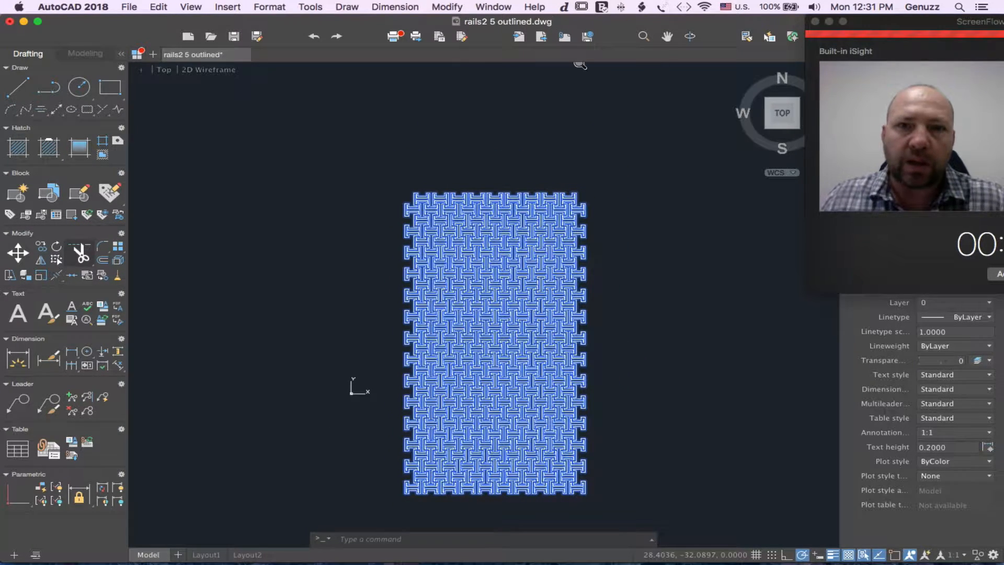
left_click(18, 253)
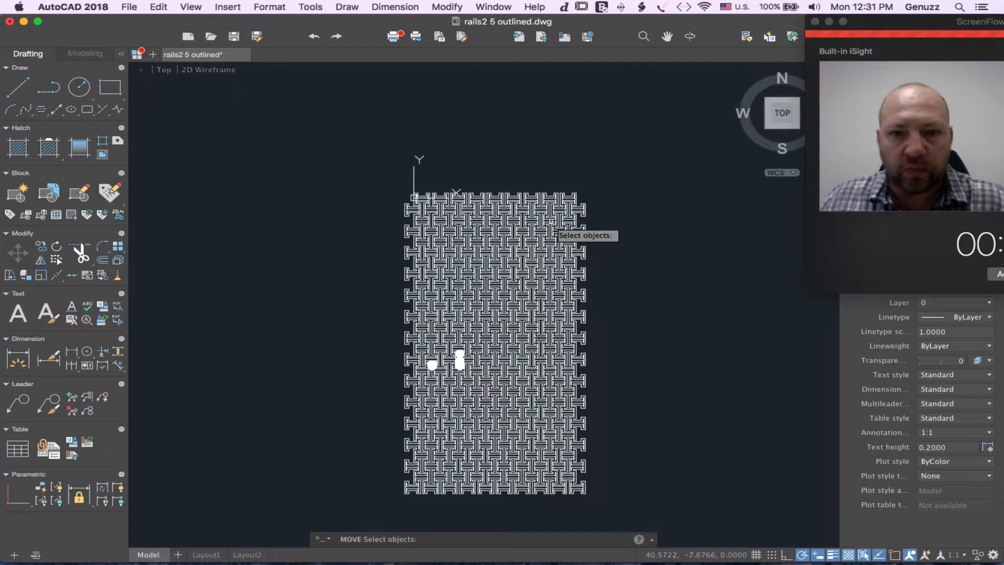
left_click(553, 222)
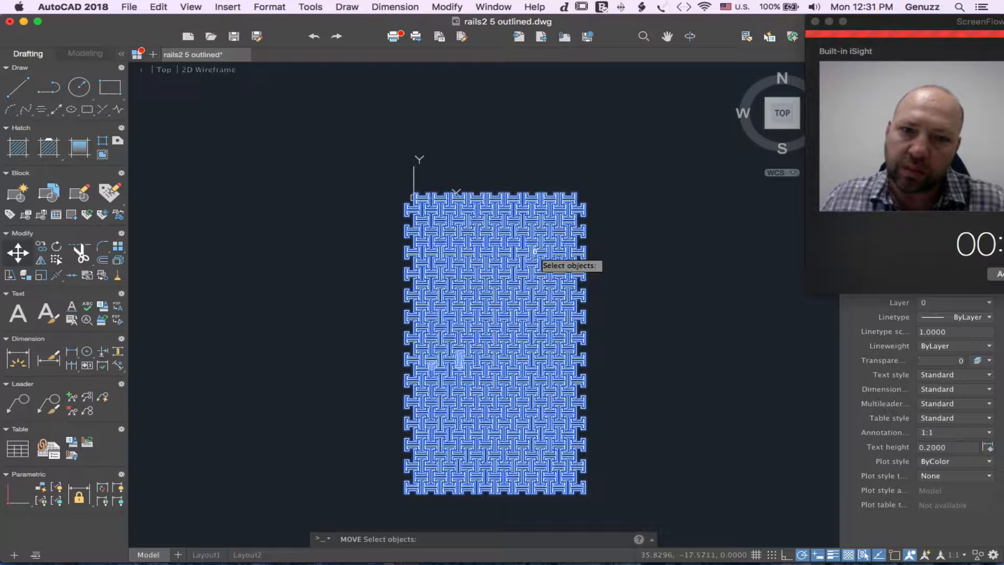
mouse_move(643, 156)
left_mouse_down()
mouse_move(700, 159)
mouse_move(680, 178)
left_mouse_up()
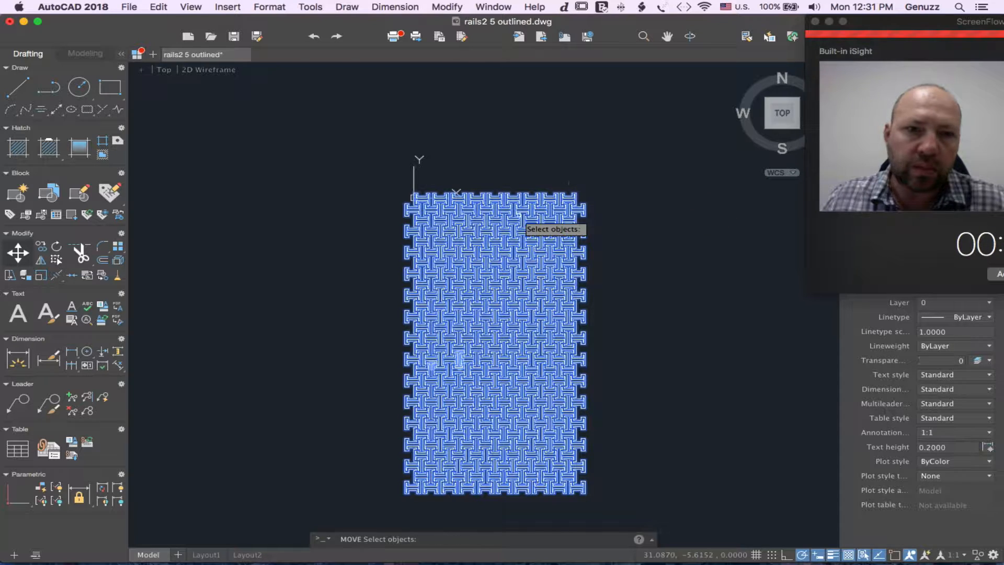
key("Return")
left_click(529, 204)
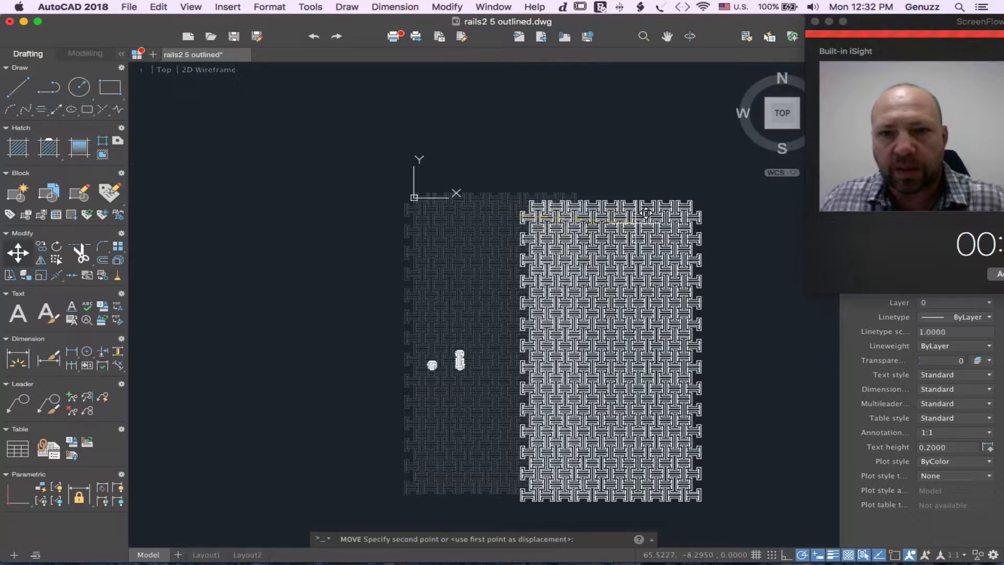
left_click(685, 231)
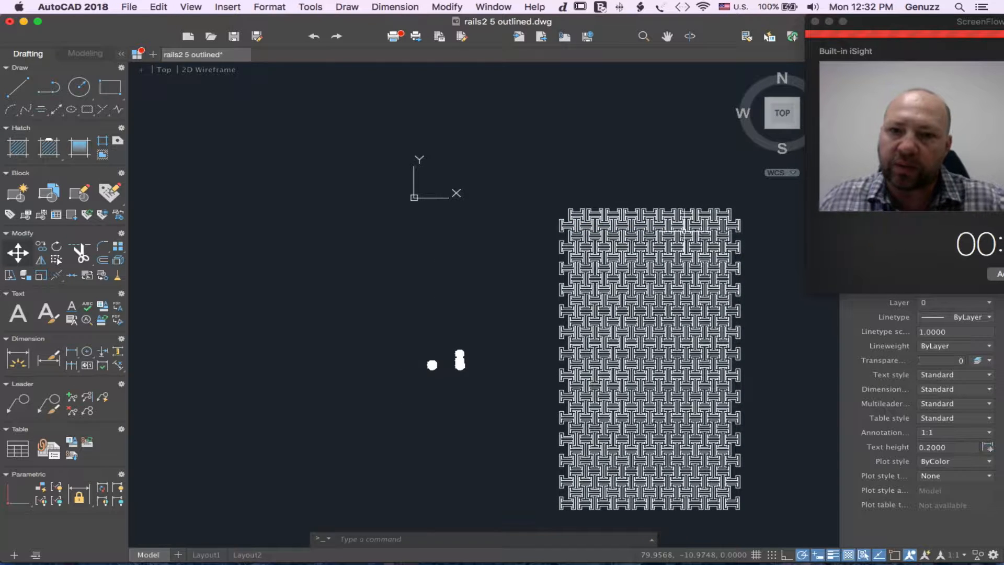
Step: Delete the stray filled dots left at the pattern's former location and save the drawing
mouse_move(410, 320)
left_mouse_down()
mouse_move(471, 374)
mouse_move(450, 314)
mouse_move(436, 340)
mouse_move(448, 314)
left_mouse_up()
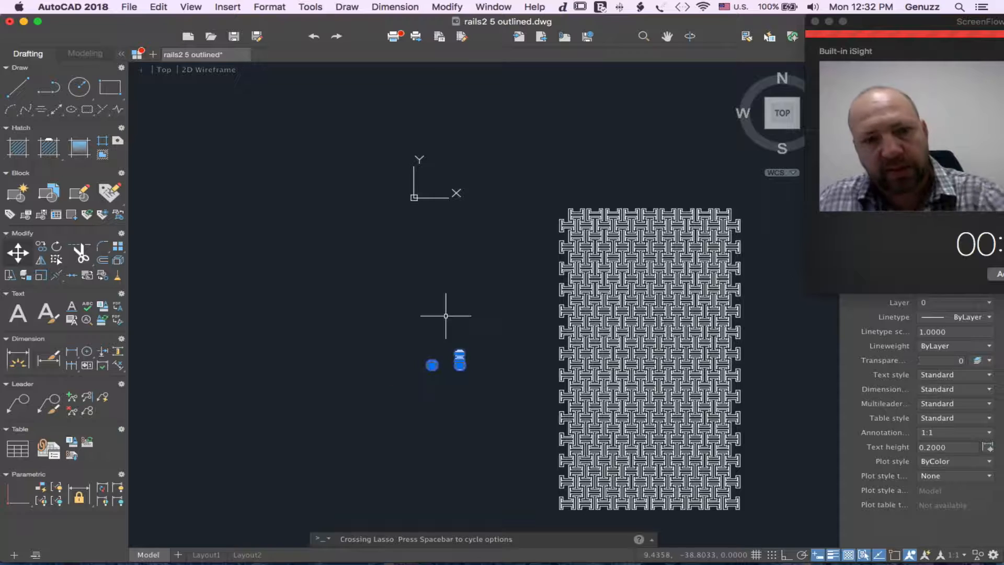
key("Delete")
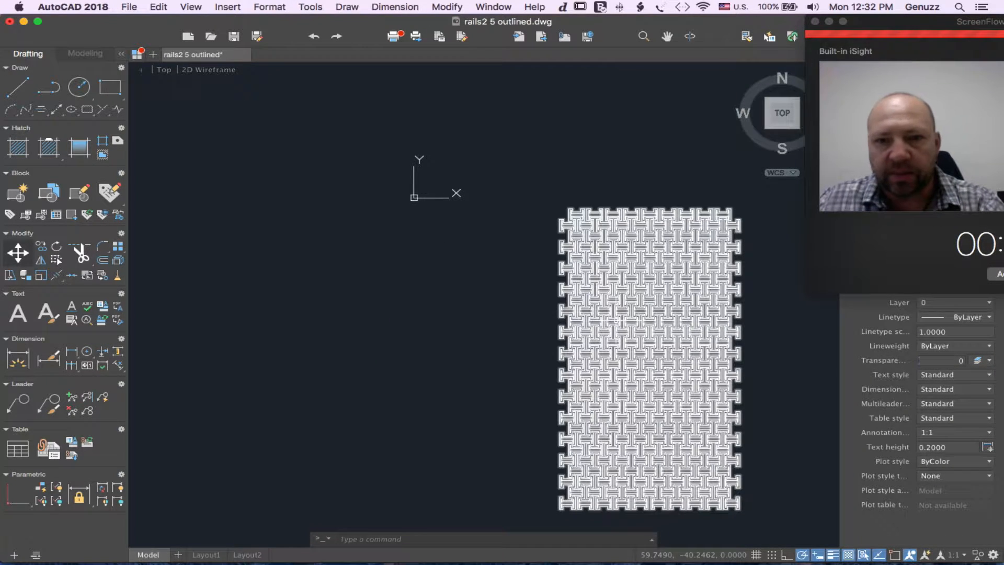
scroll(617, 320, "down", 2)
scroll(617, 320, "up", 4)
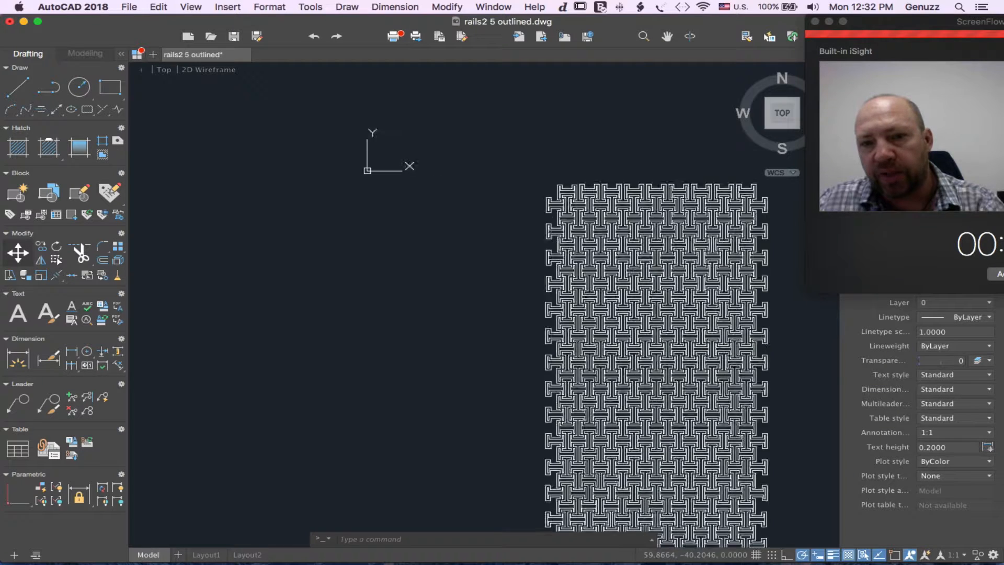
scroll(616, 322, "down", 1)
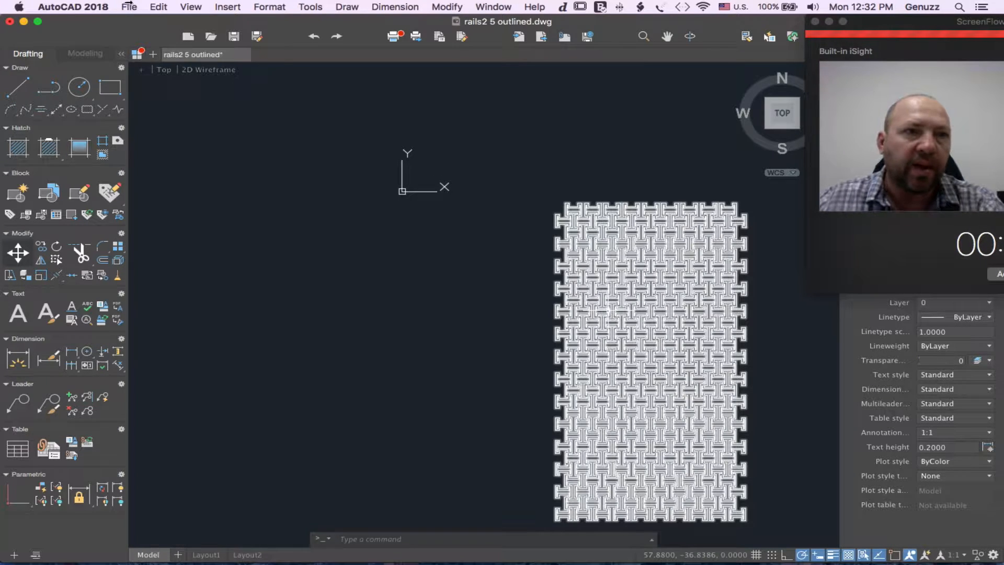
left_click(130, 7)
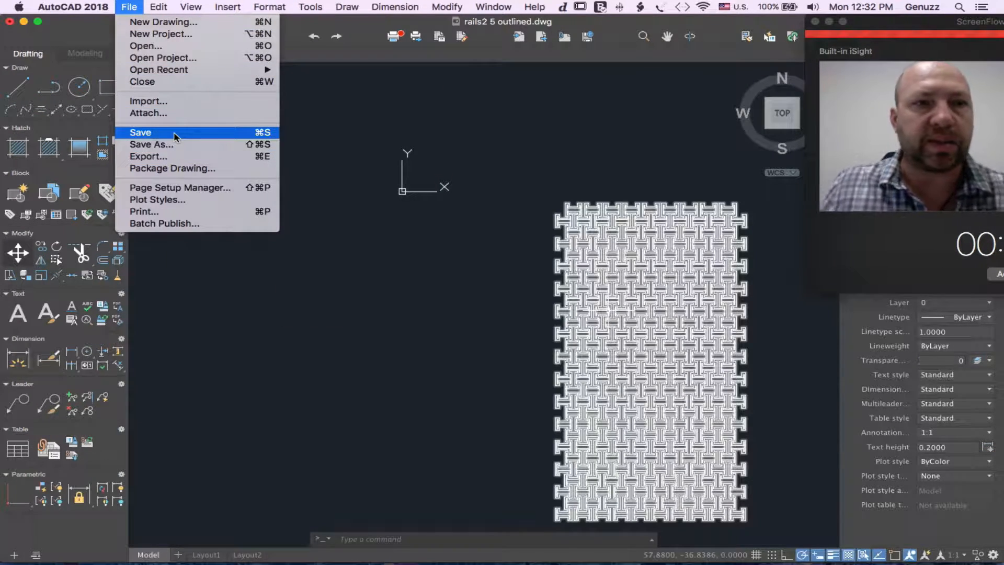
left_click(174, 135)
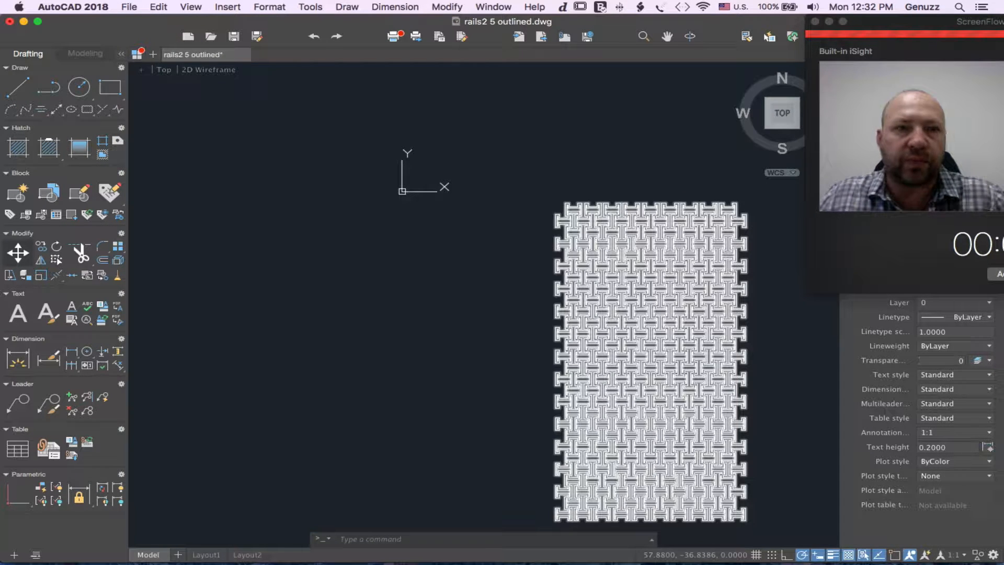
Step: Save the rails drawing as rails2 5 outlined in AutoCAD 2013/LT2013 DXF format in the ACAD folder, replacing the existing DXF file
left_click(126, 8)
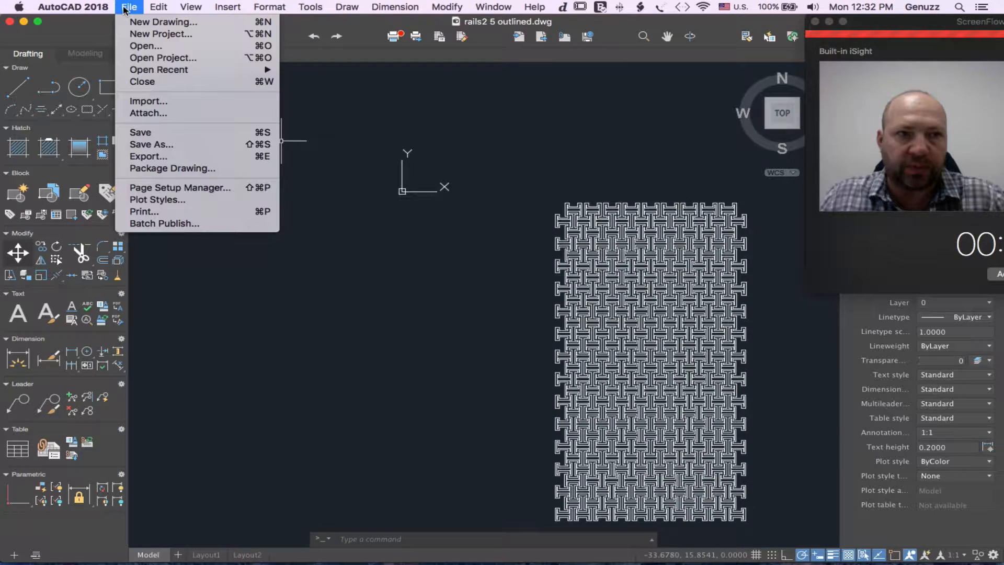
left_click(184, 145)
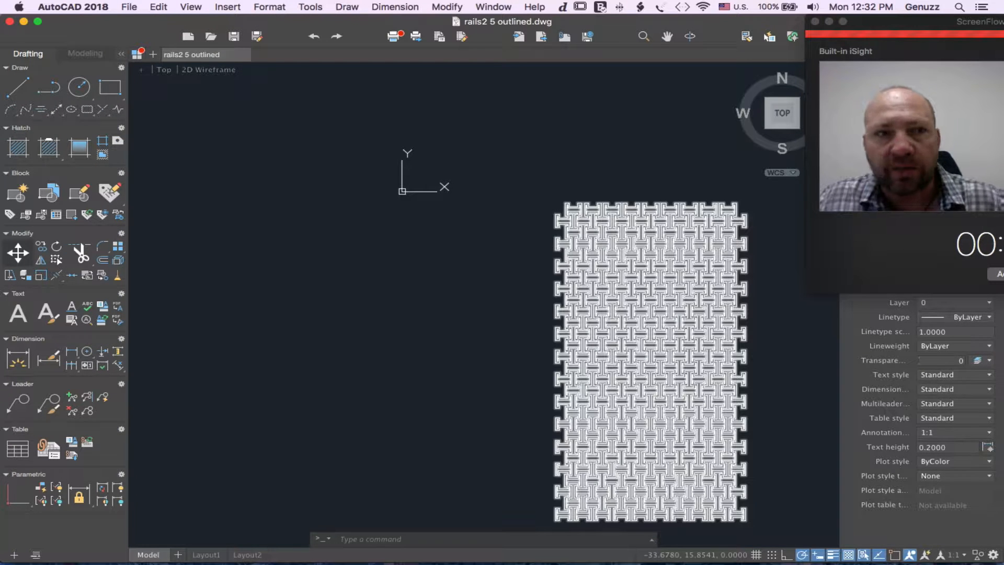
left_click(124, 7)
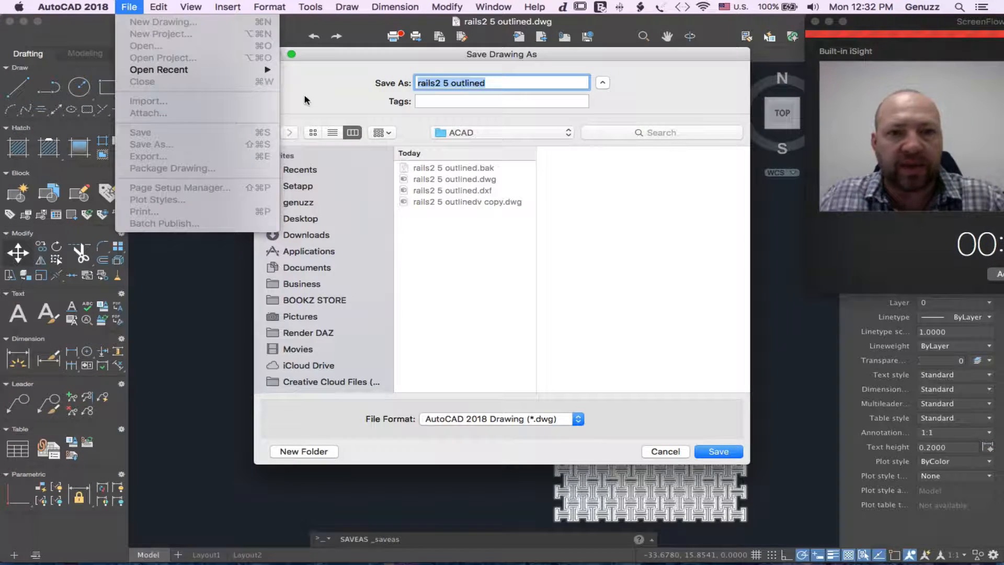
left_click(577, 389)
left_click(573, 422)
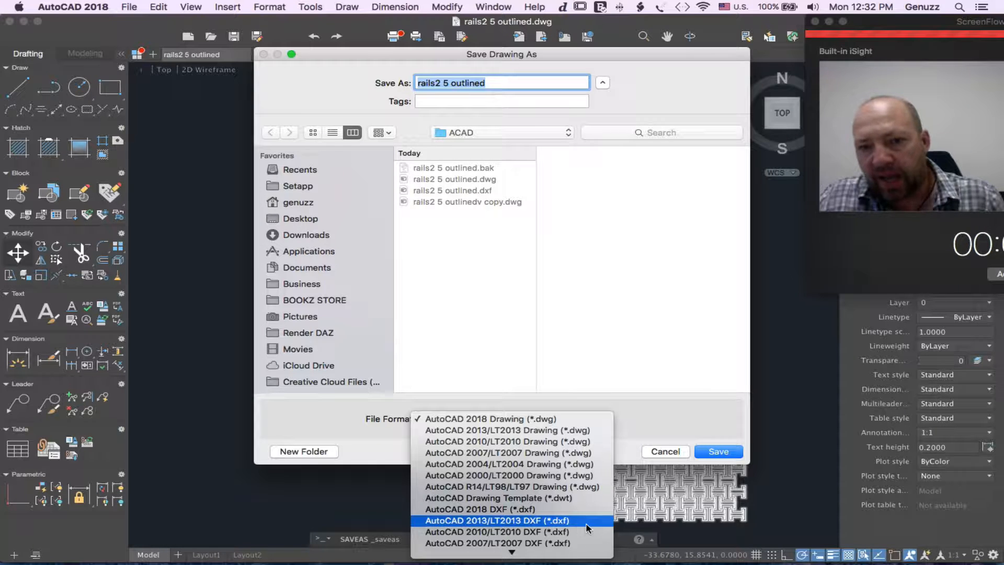
left_click(683, 400)
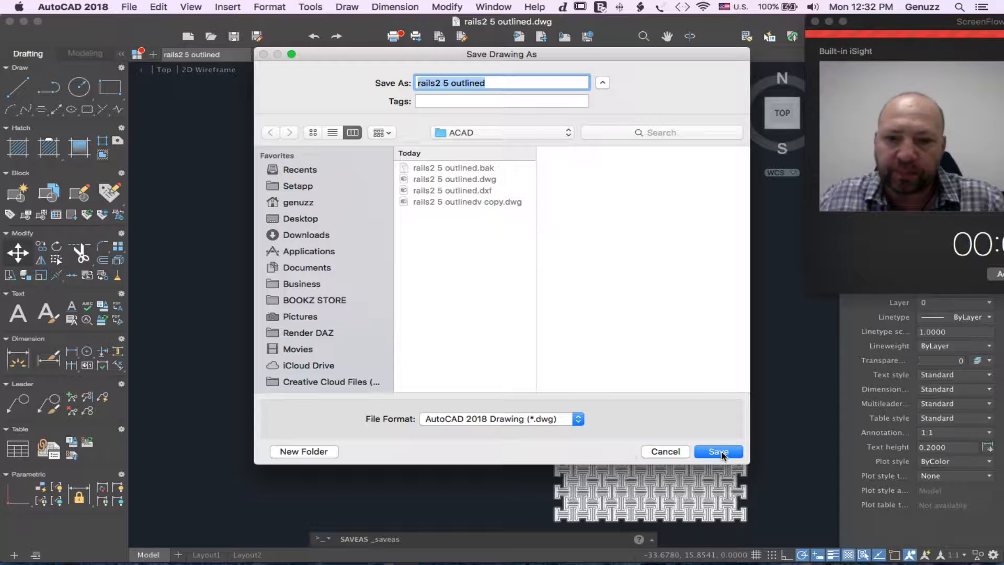
left_click(578, 419)
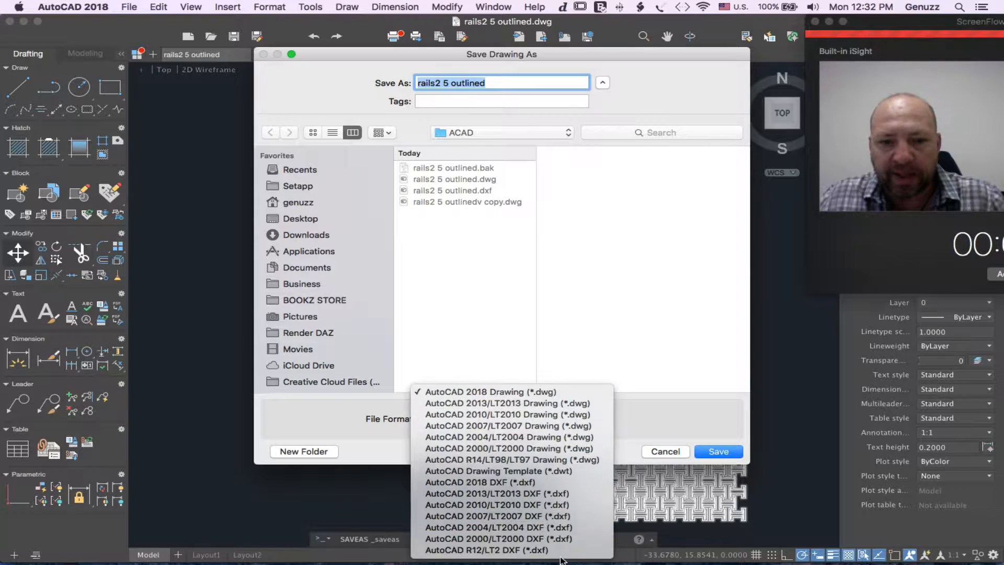
left_click(570, 494)
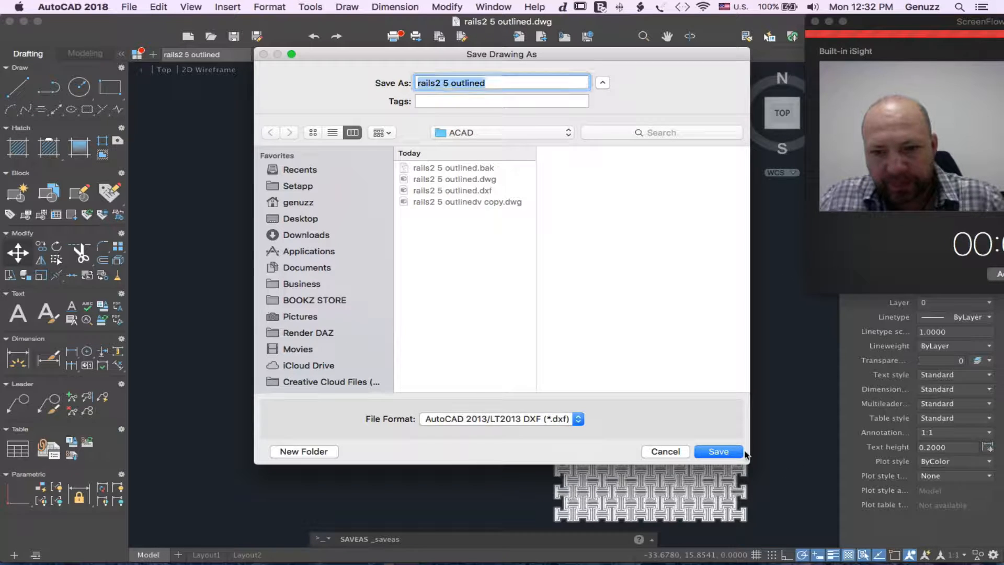
left_click(724, 452)
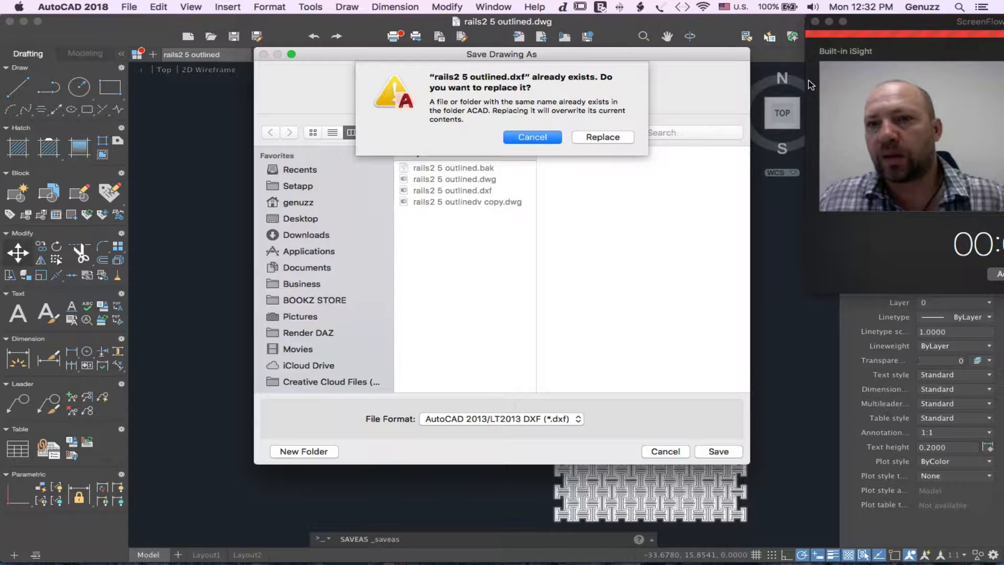
left_click(603, 137)
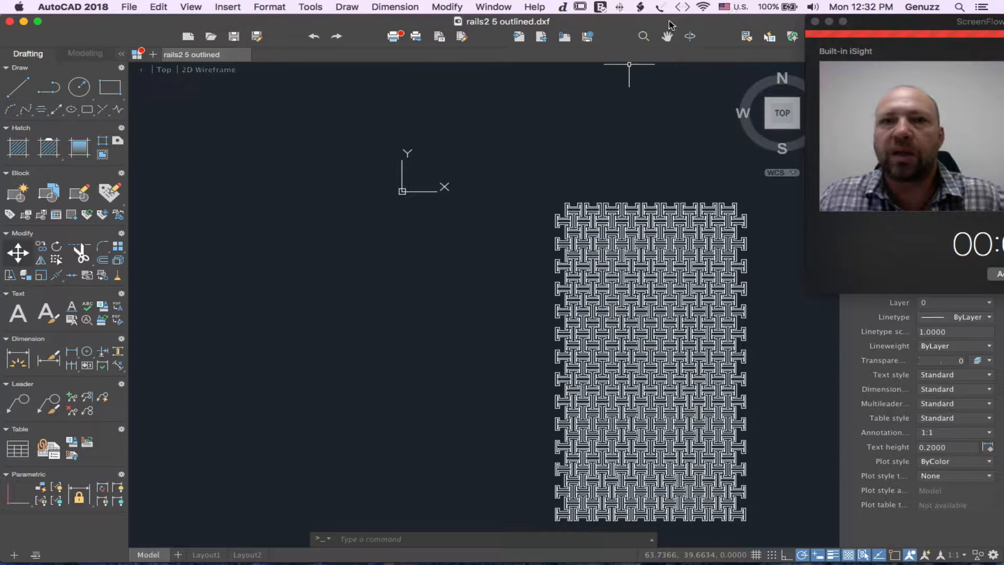
Step: Examine the interlocking rail pattern as a whole and in close-up to check its outlines
mouse_move(669, 25)
left_mouse_down()
mouse_move(621, 22)
mouse_move(685, 19)
left_mouse_up()
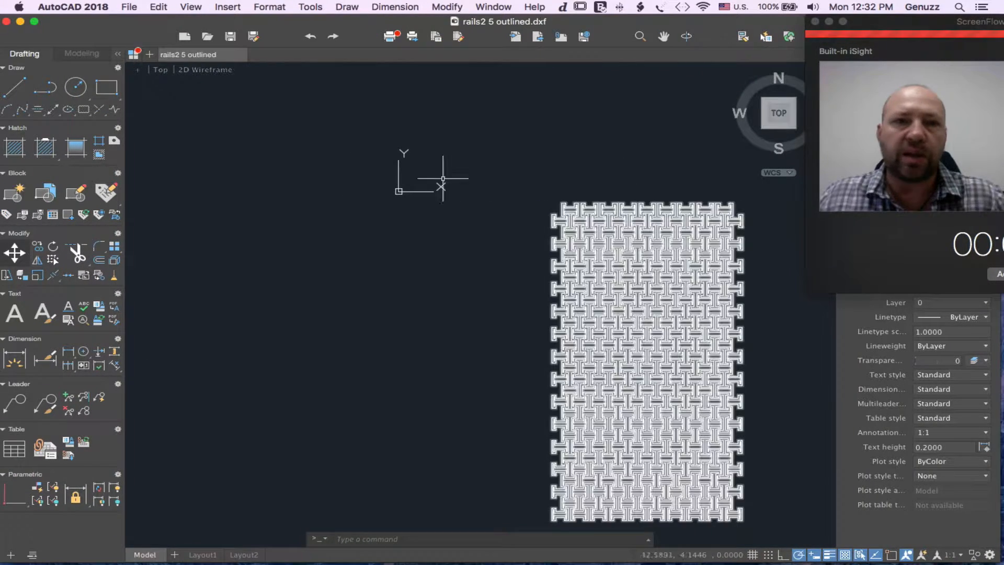
left_click(664, 37)
mouse_move(690, 386)
left_mouse_down()
mouse_move(431, 348)
mouse_move(449, 314)
mouse_move(494, 307)
left_mouse_up()
scroll(427, 302, "down", 3)
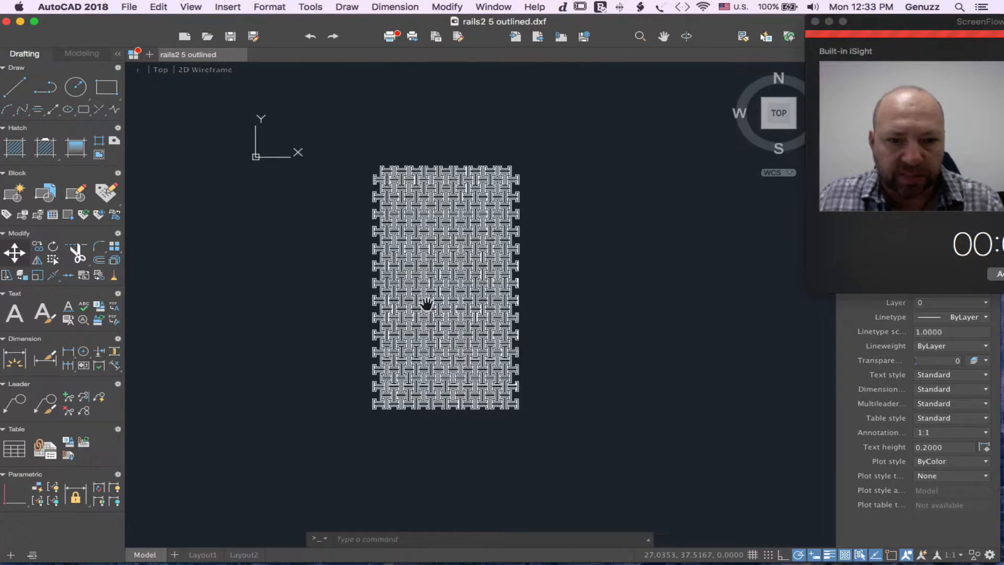
scroll(427, 303, "up", 3)
scroll(427, 303, "up", 3)
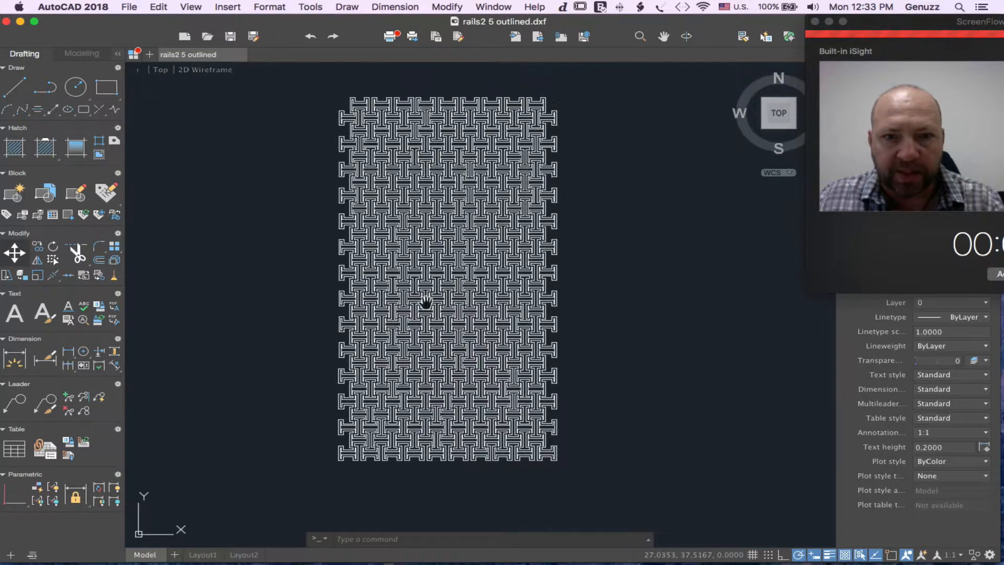
scroll(426, 303, "up", 4)
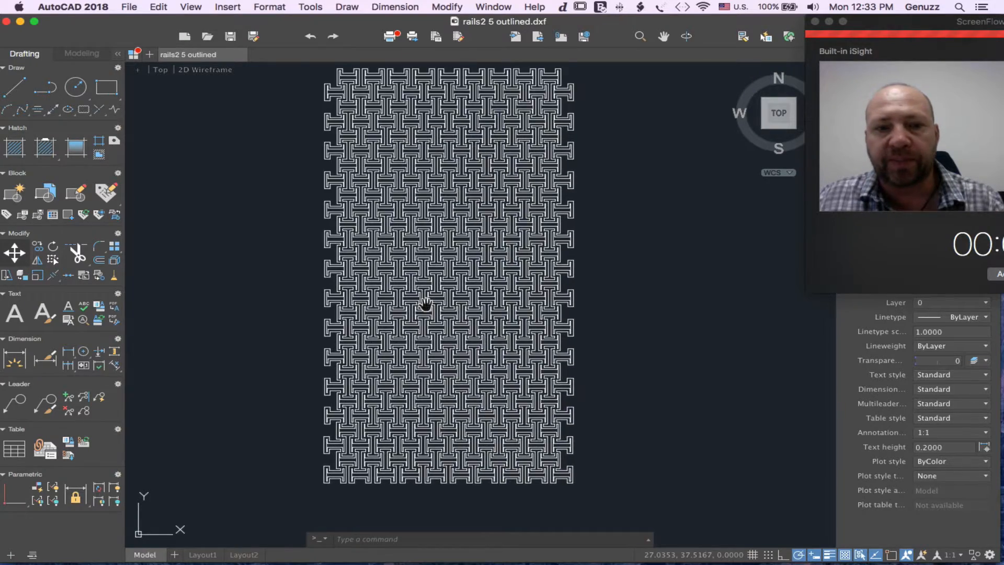
scroll(426, 303, "up", 5)
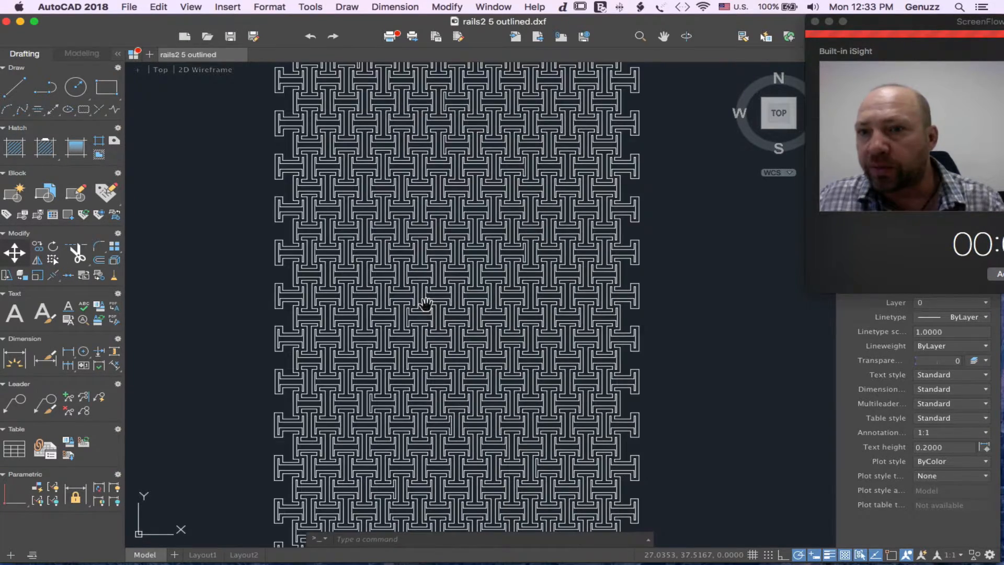
scroll(425, 303, "up", 3)
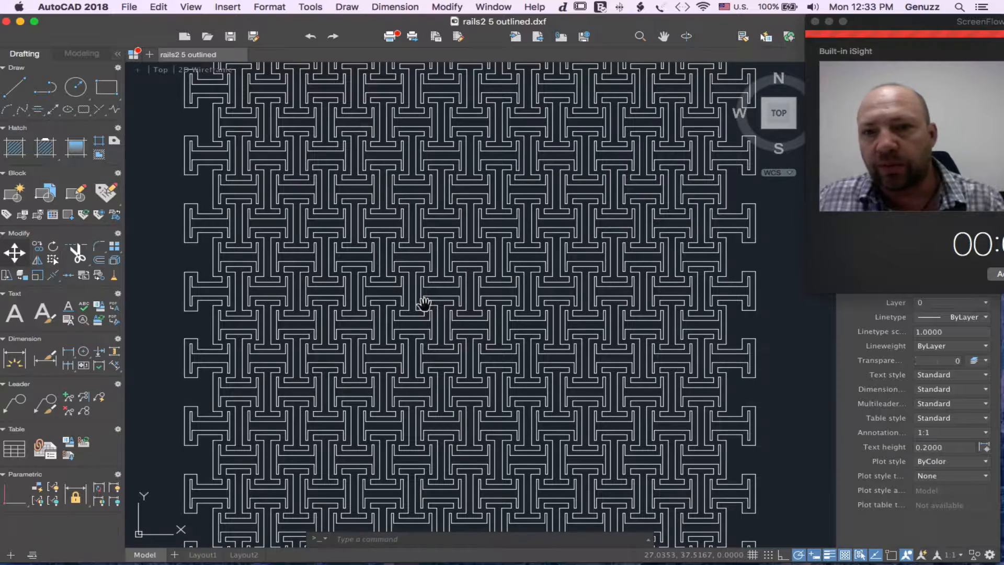
scroll(423, 303, "up", 2)
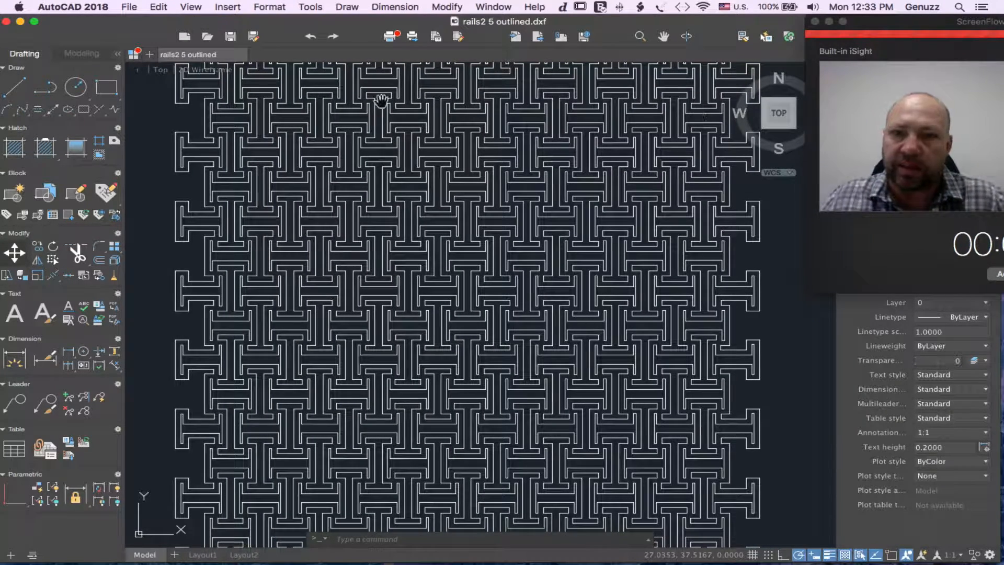
Step: Try to quit AutoCAD, cancel the Save Drawing As dialog, and close the rails2 5 outlined.dxf drawing
left_click(52, 6)
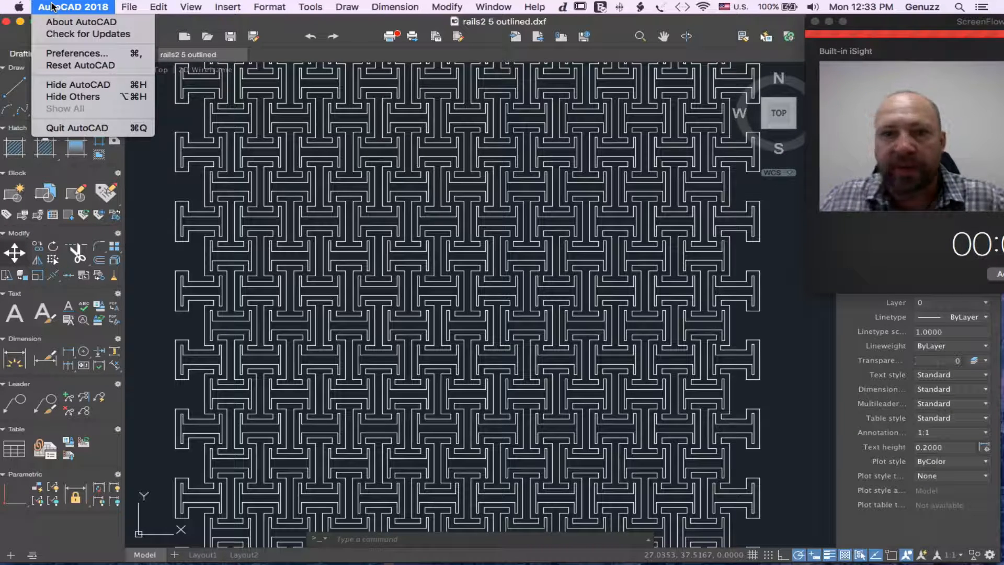
left_click(109, 127)
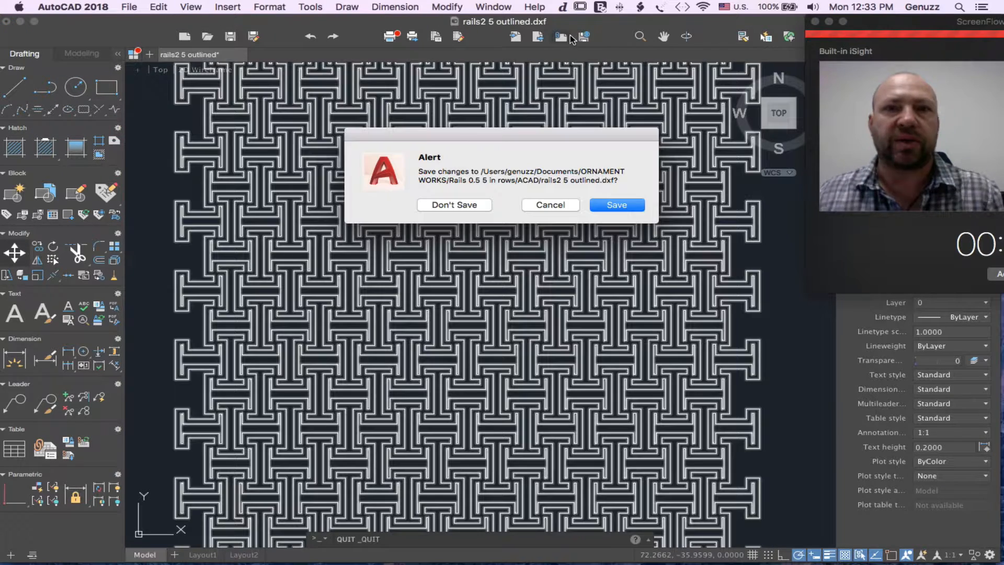
left_click(606, 208)
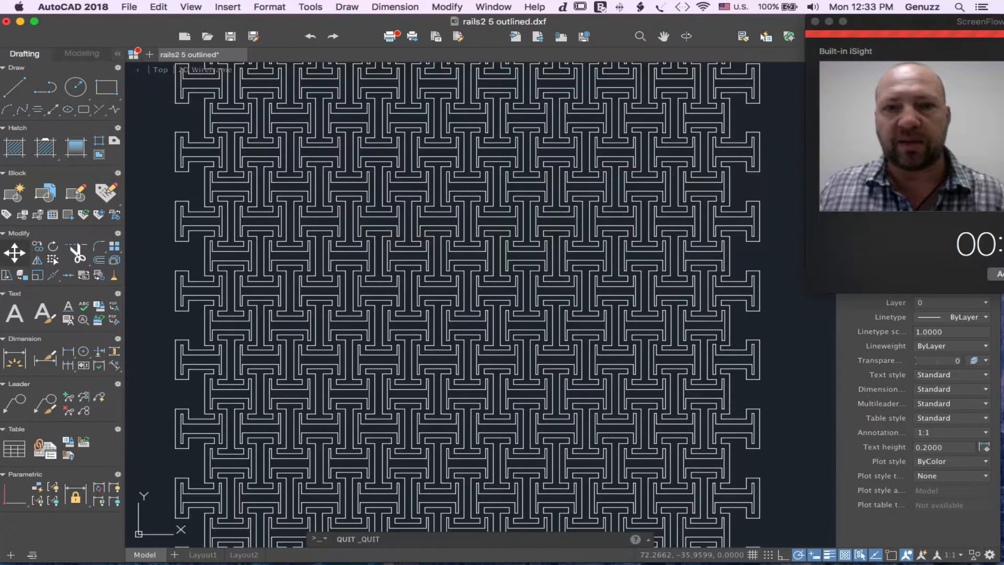
left_click(614, 214)
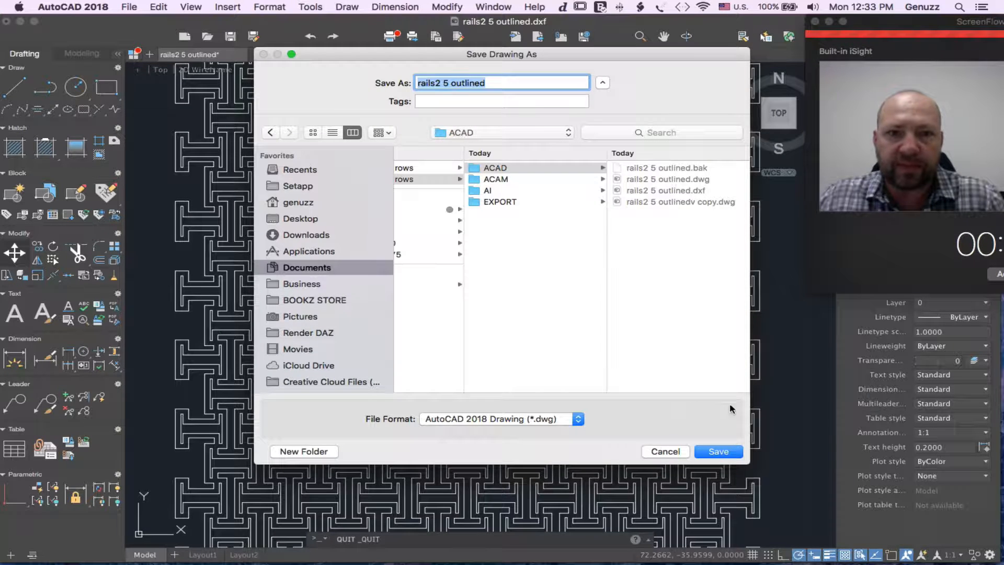
left_click(684, 451)
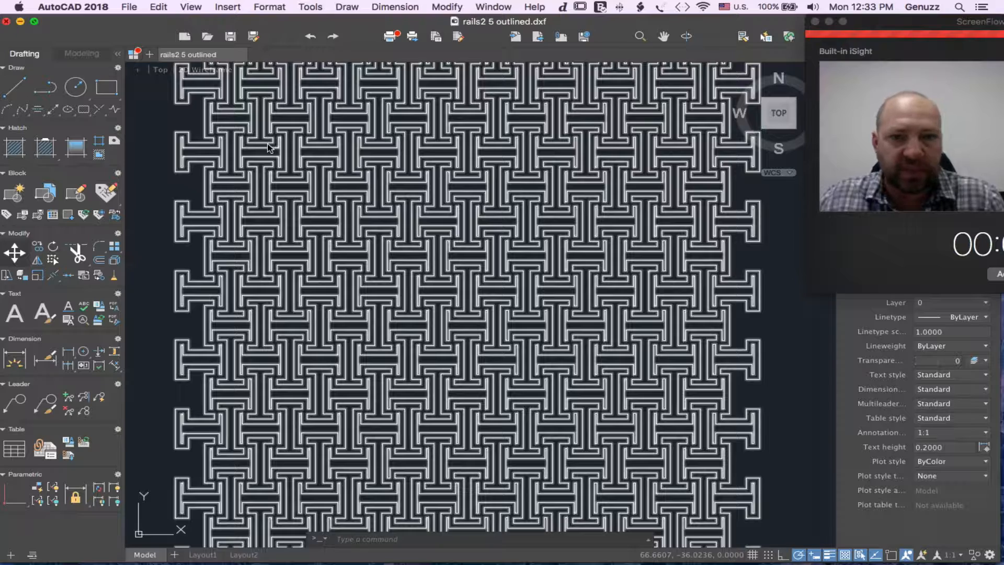
left_click(6, 22)
left_click(540, 213)
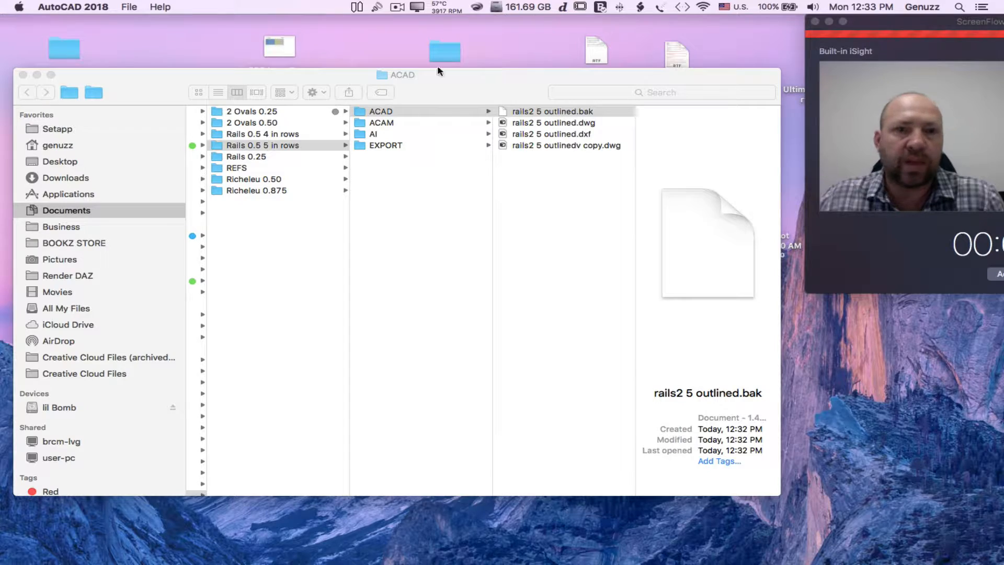
left_click_drag(565, 72, 456, 28)
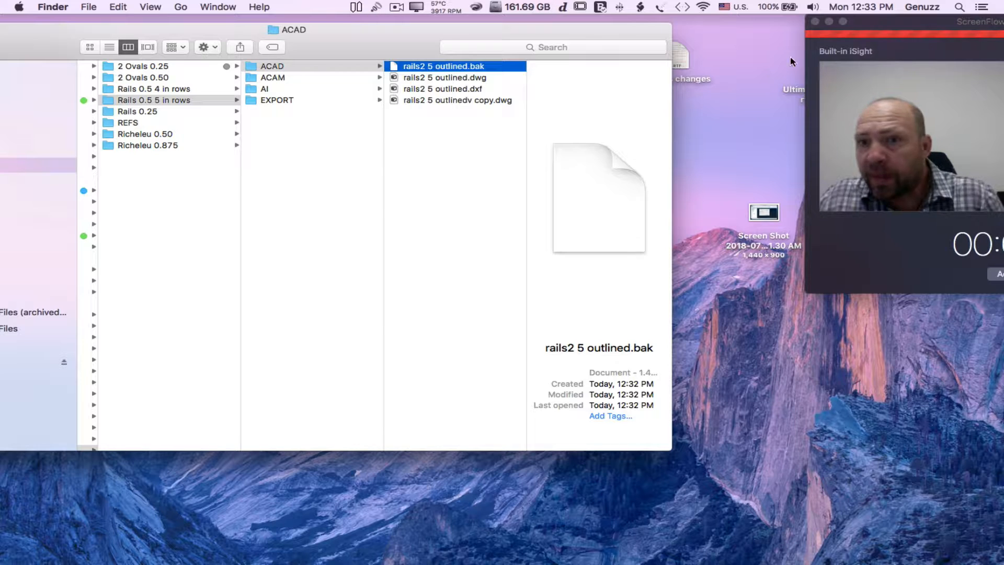
left_click(397, 7)
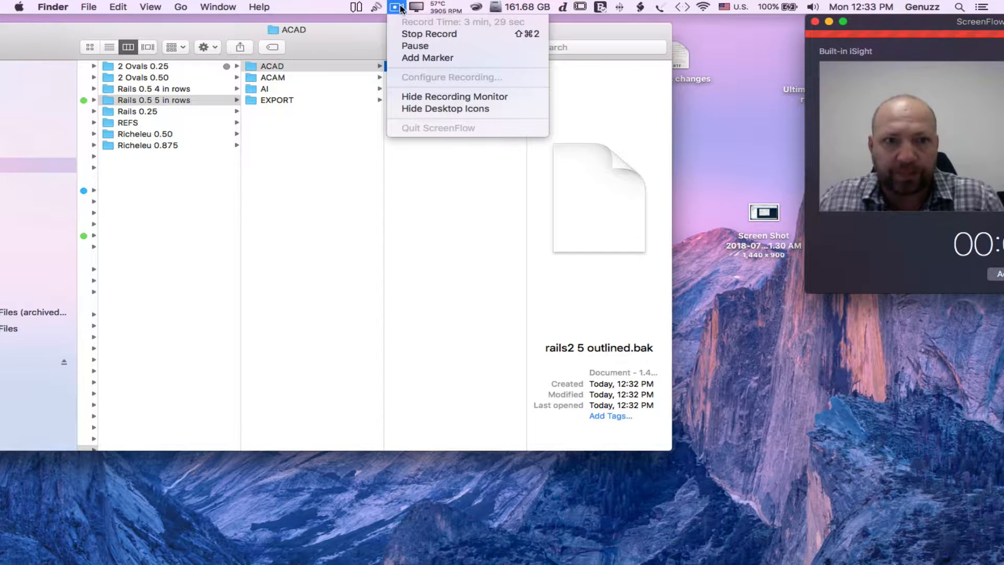
left_click(526, 47)
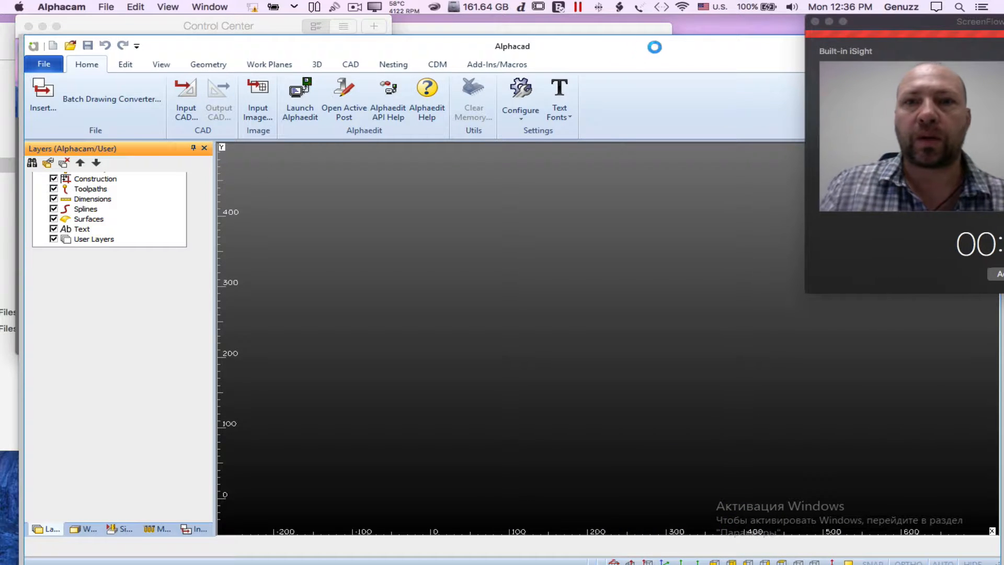
Step: Reposition the Alphacam window on the desktop and set the keyboard input source to U.S
left_click_drag(895, 28, 935, 29)
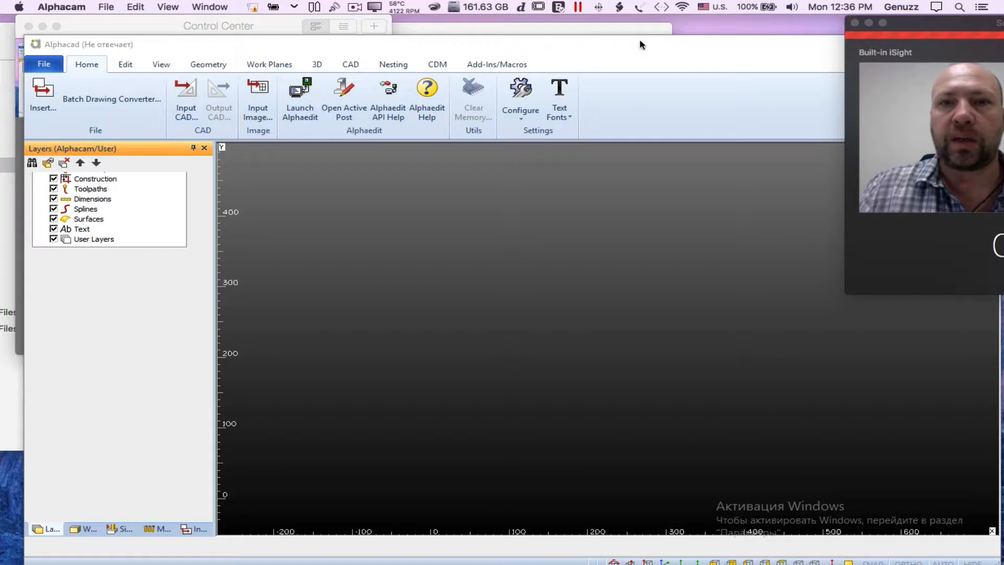
left_click_drag(640, 41, 694, 55)
left_click_drag(603, 58, 833, 161)
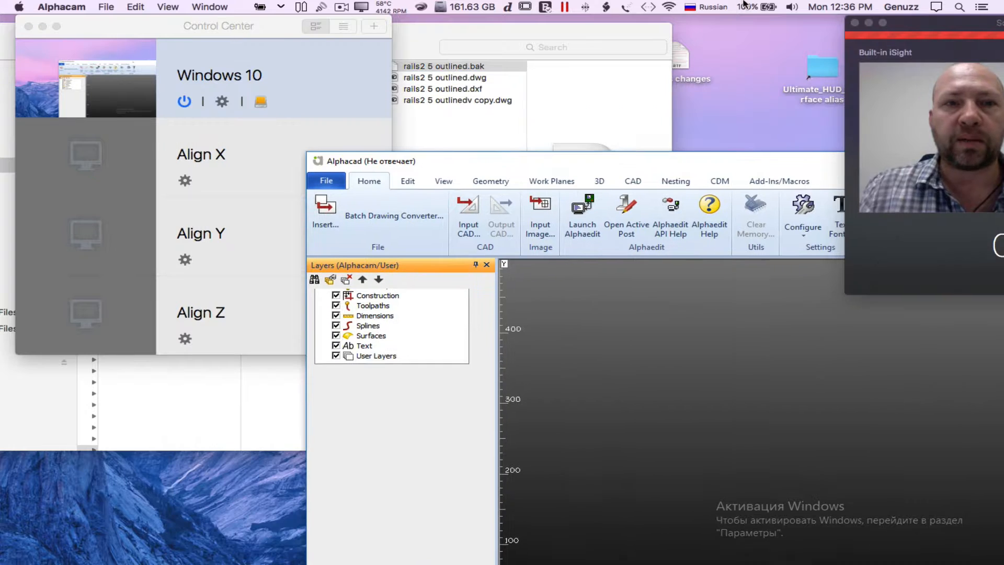
left_click(710, 4)
left_click(709, 23)
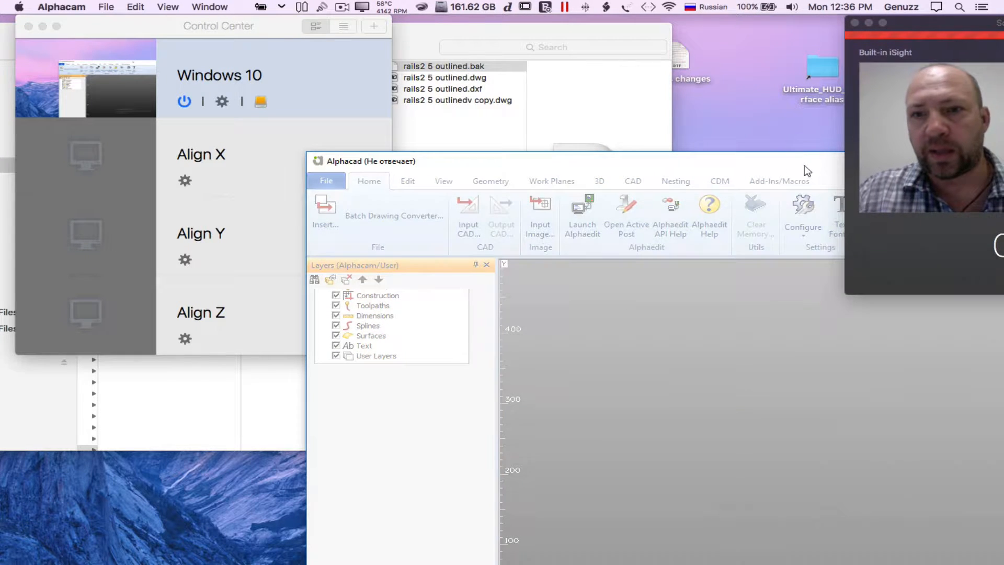
left_click_drag(773, 171, 454, 50)
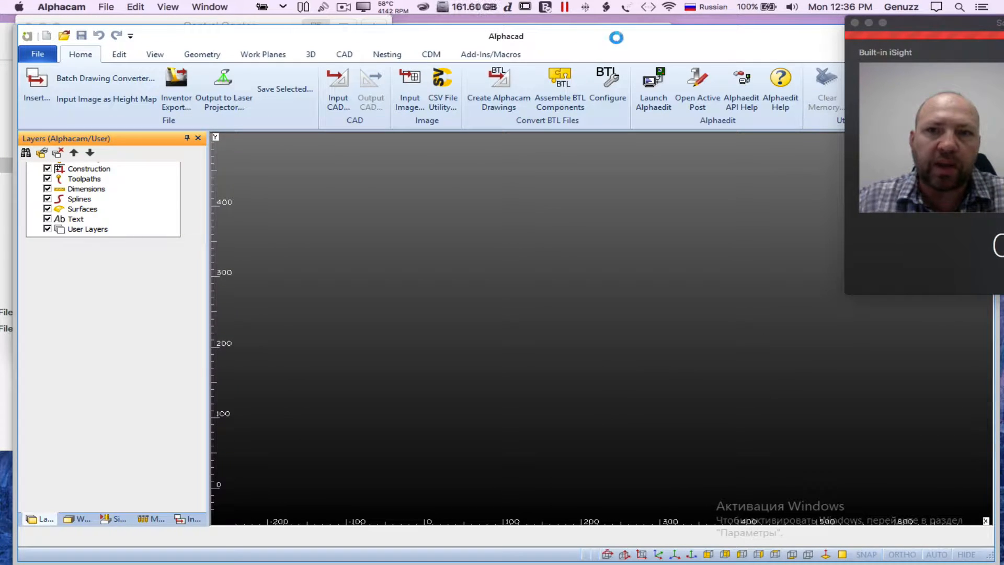
left_click(706, 7)
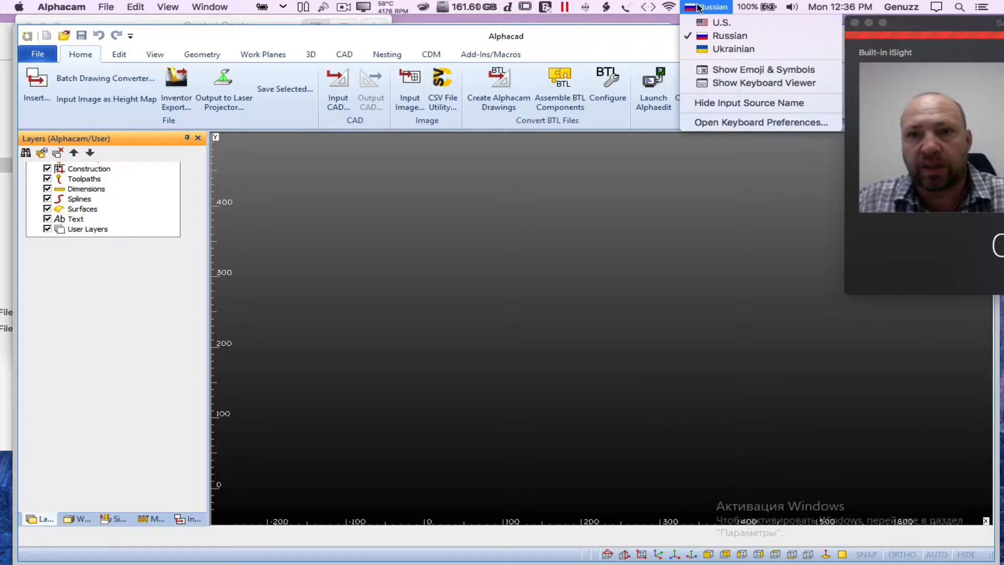
left_click(722, 22)
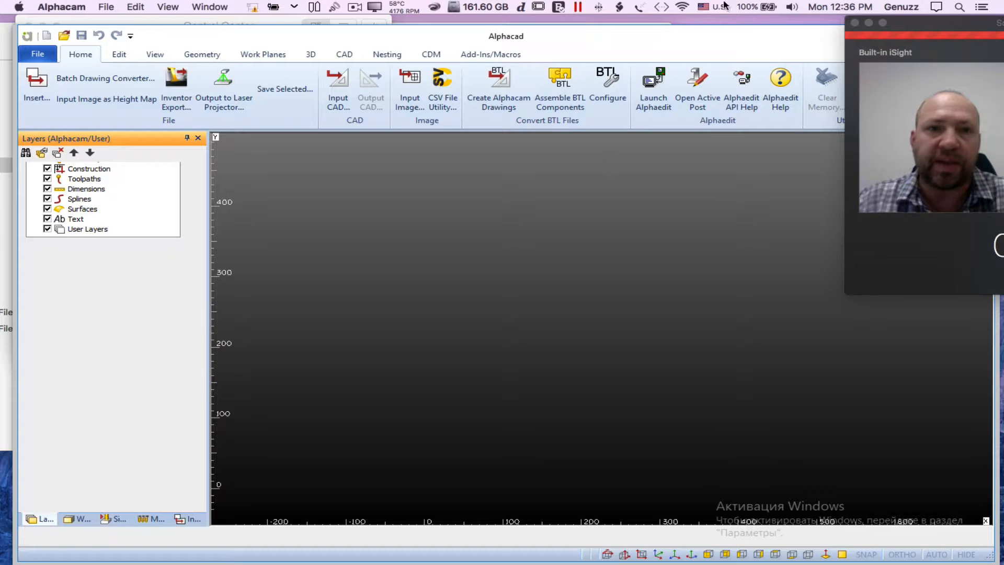
Step: Quit the AutoCAD session still running in the background and move the Alphacam window lower on the desktop
mouse_move(693, 560)
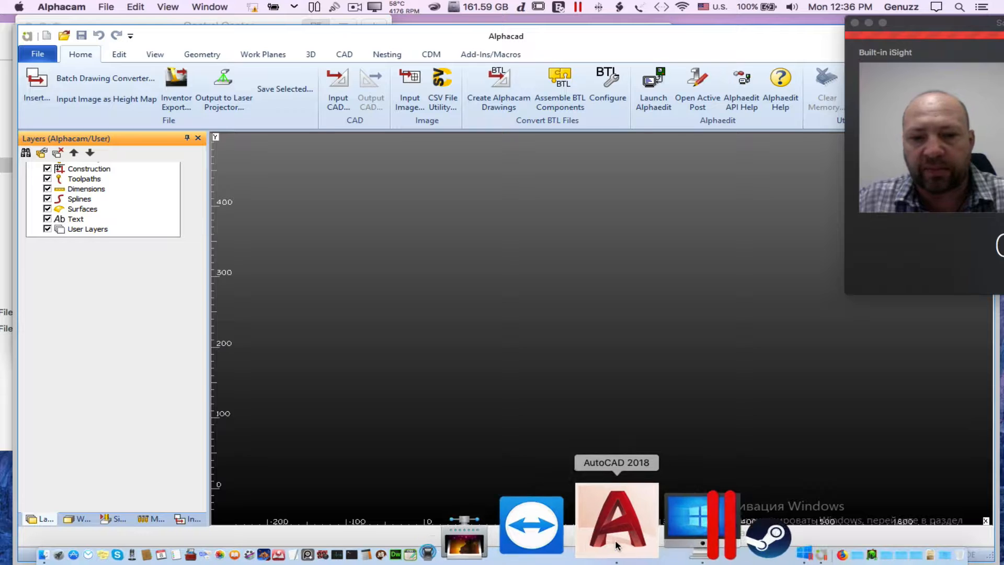
right_click(616, 546)
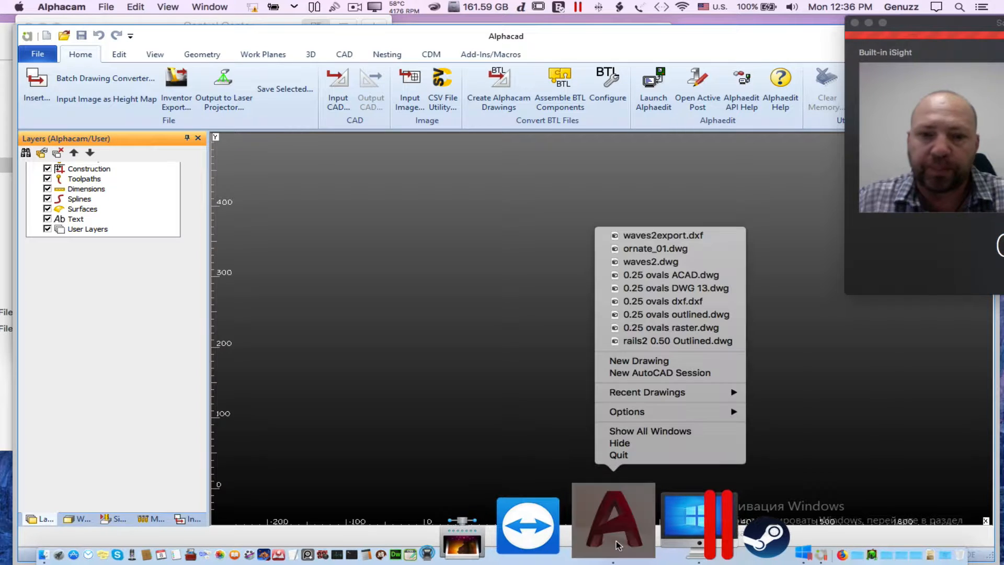
left_click(648, 453)
mouse_move(612, 558)
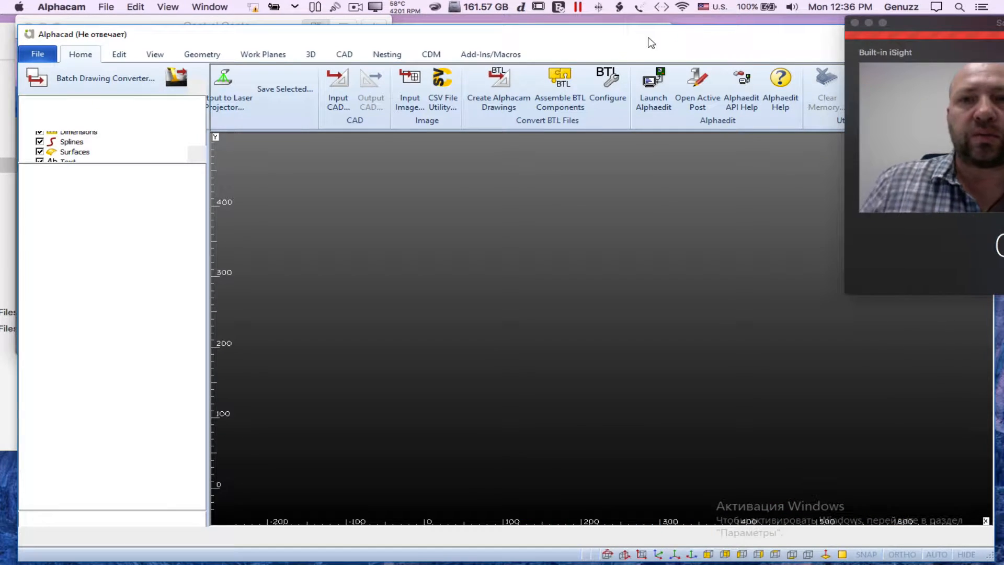
left_click_drag(649, 39, 665, 101)
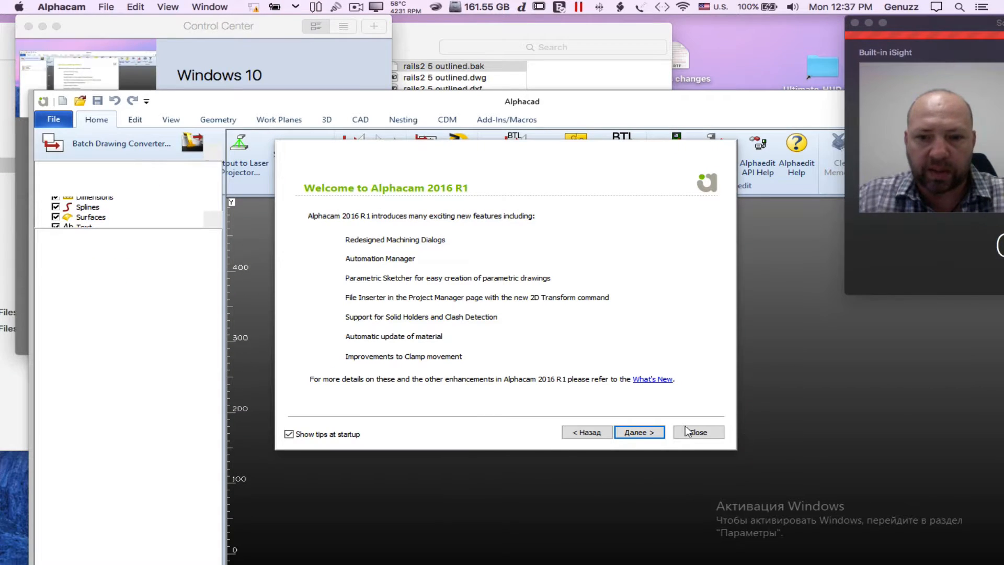
Step: Dismiss the Alphacam 2016 R1 welcome tips and move the Alphacam window clear of the ACAD folder's files
left_click(701, 432)
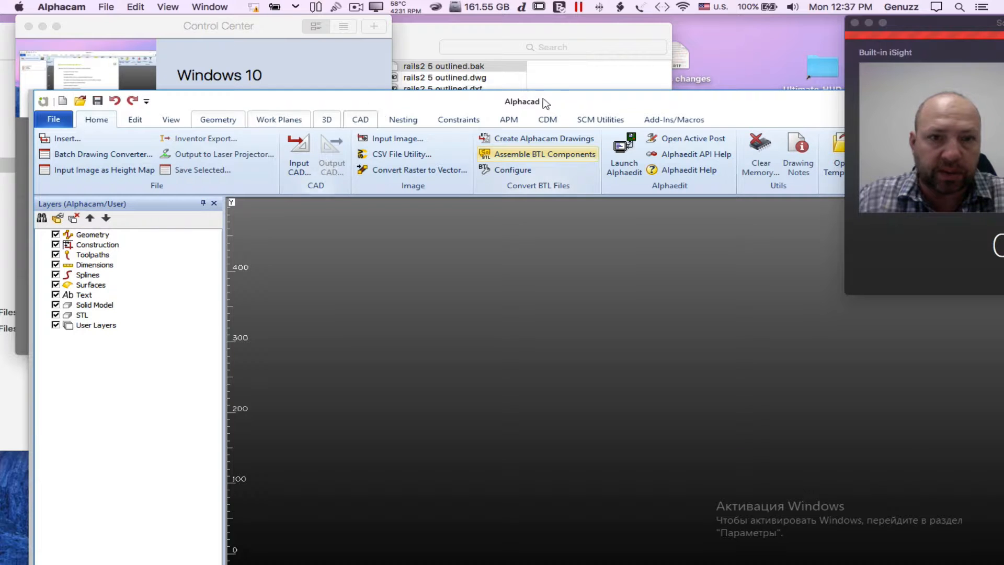
left_click_drag(599, 100, 726, 127)
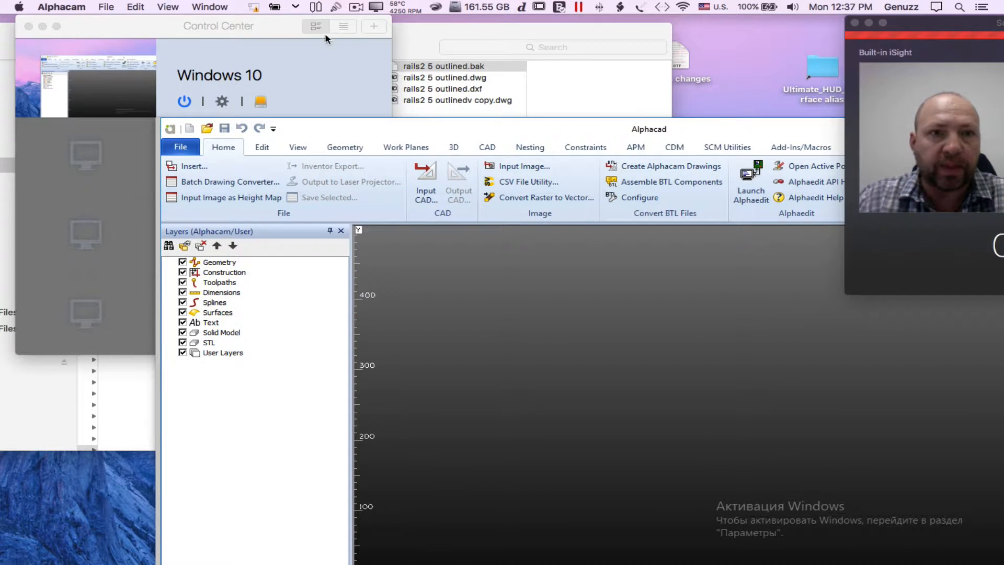
left_click(494, 32)
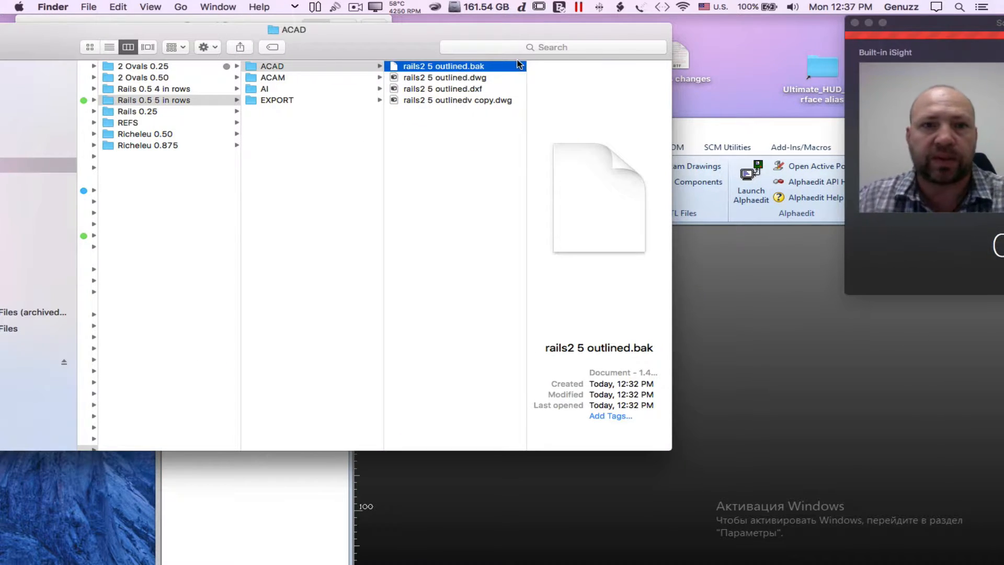
left_click(757, 129)
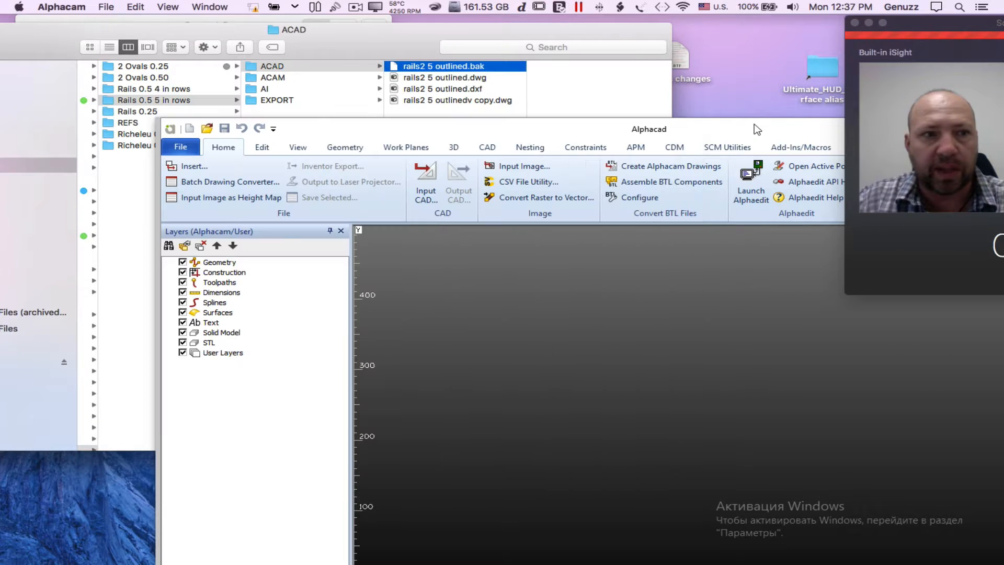
left_click(432, 175)
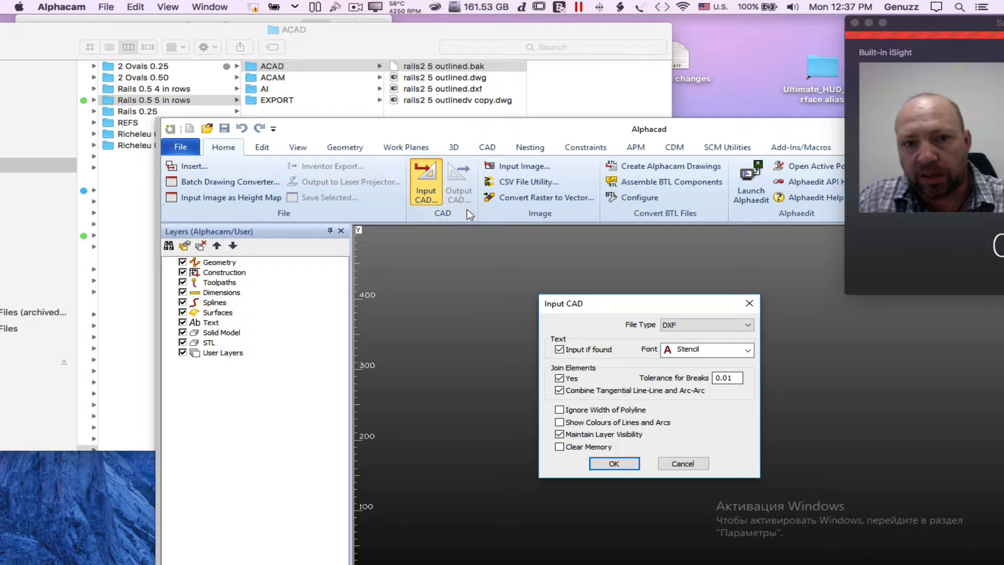
left_click(687, 466)
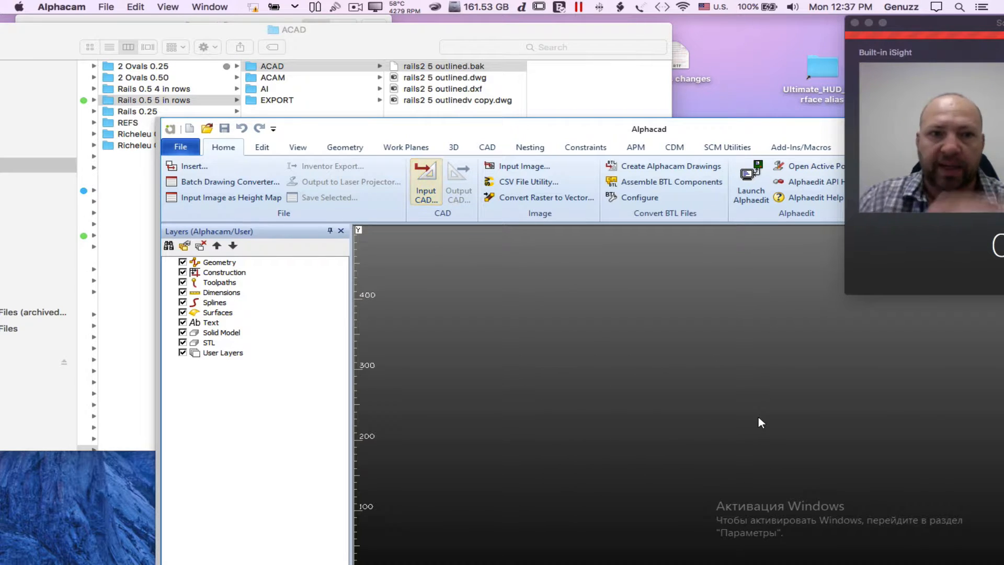
Step: Import rails2 5 outlined.dxf from the ACAD folder into Alphacam, clearing memory, joining elements and converting splines to lines/arcs with 0.01 tolerance
left_click(526, 65)
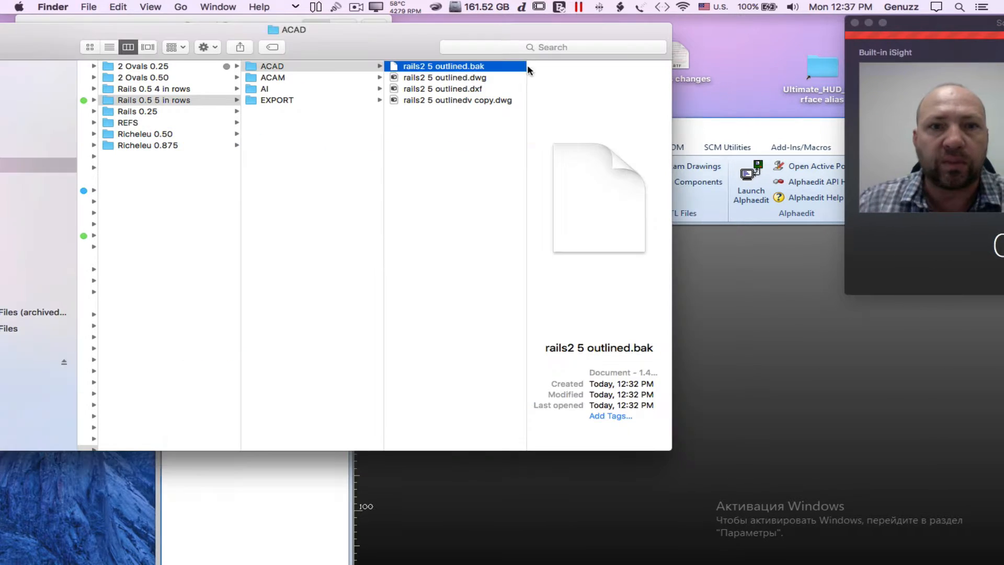
left_click(415, 89)
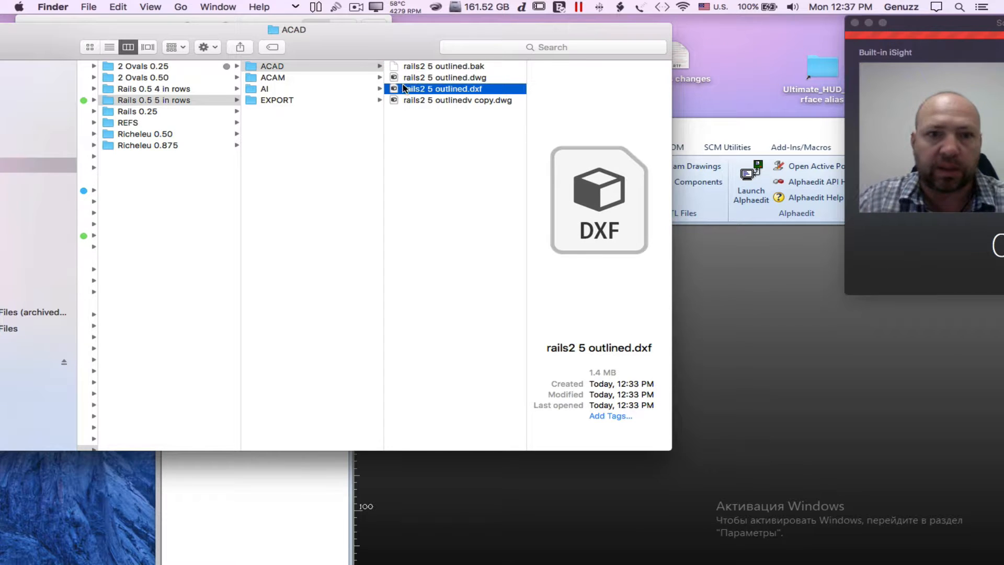
left_click_drag(401, 92, 662, 345)
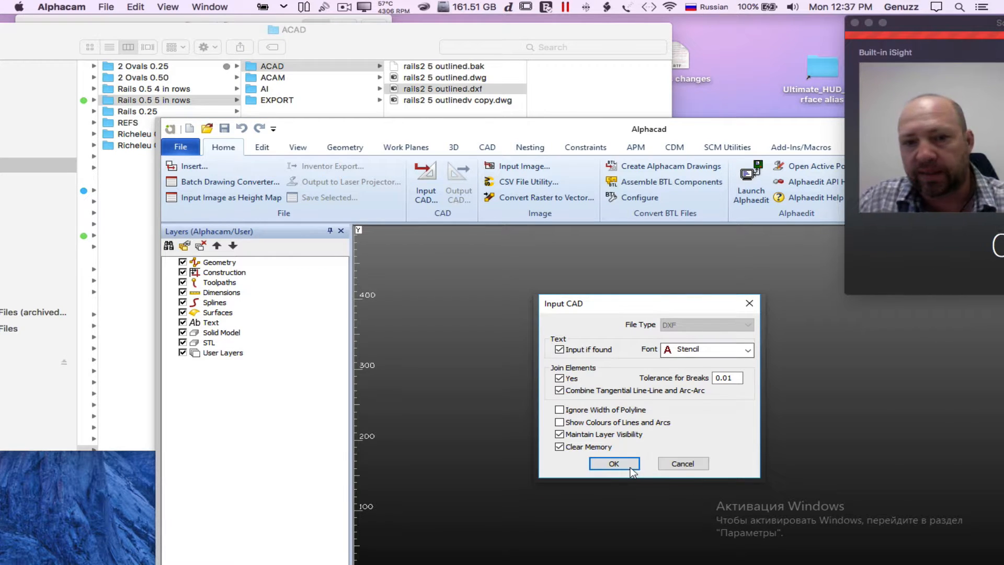
left_click(614, 463)
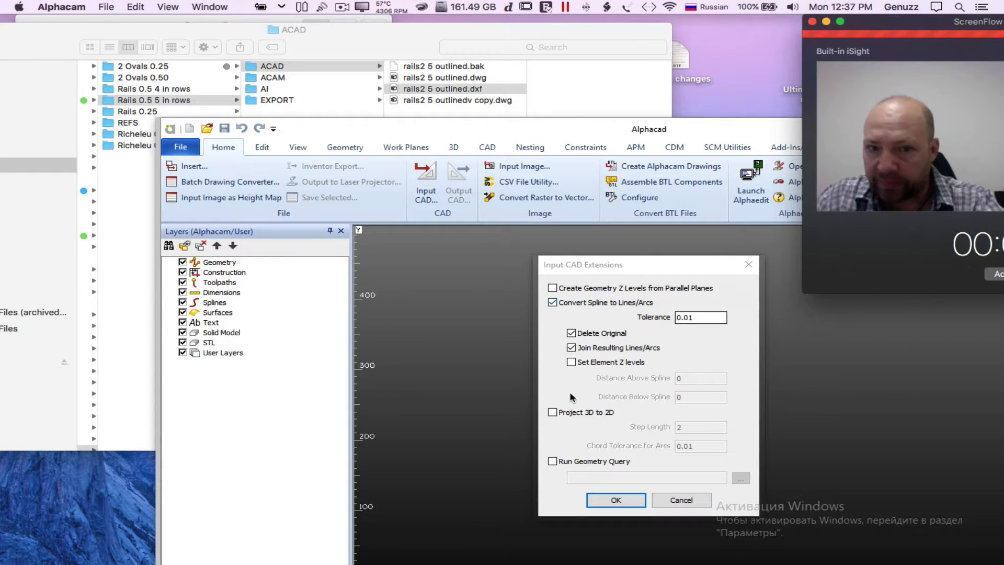
left_click(623, 267)
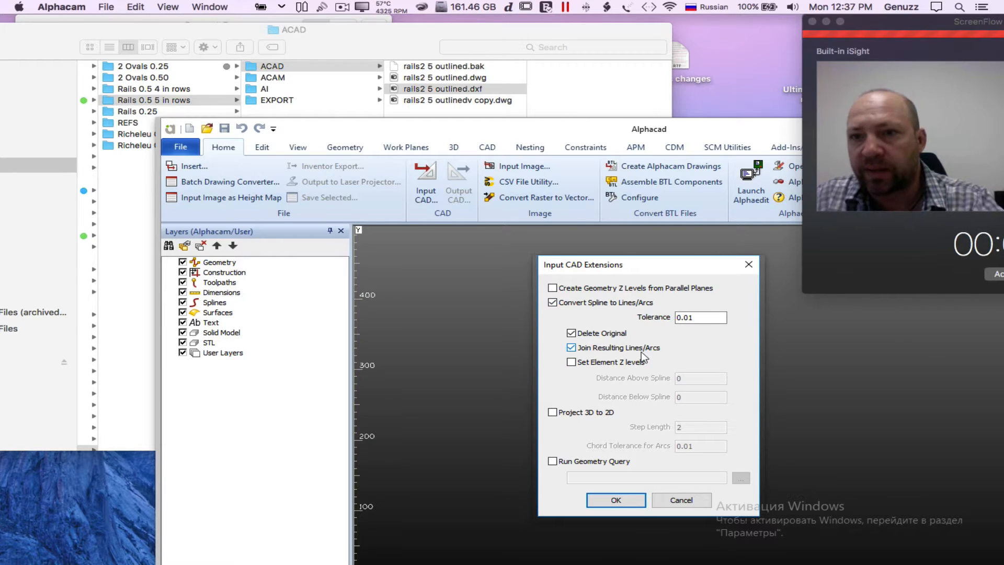
left_click(616, 501)
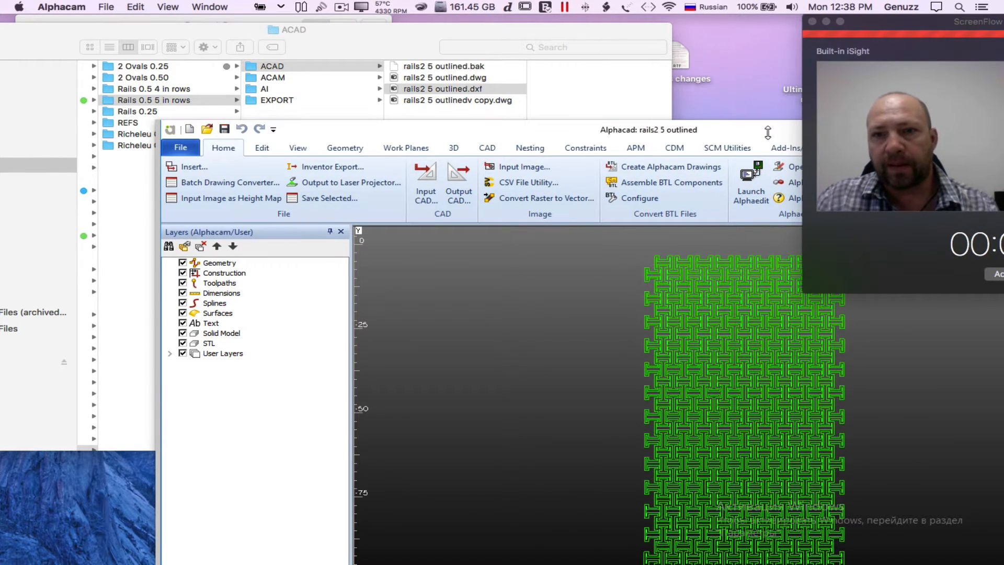
Step: Reposition the Alphacam window to expose the drawing area and examine the imported rail pattern's outlines in close-up and as a whole
left_click_drag(733, 134, 529, 57)
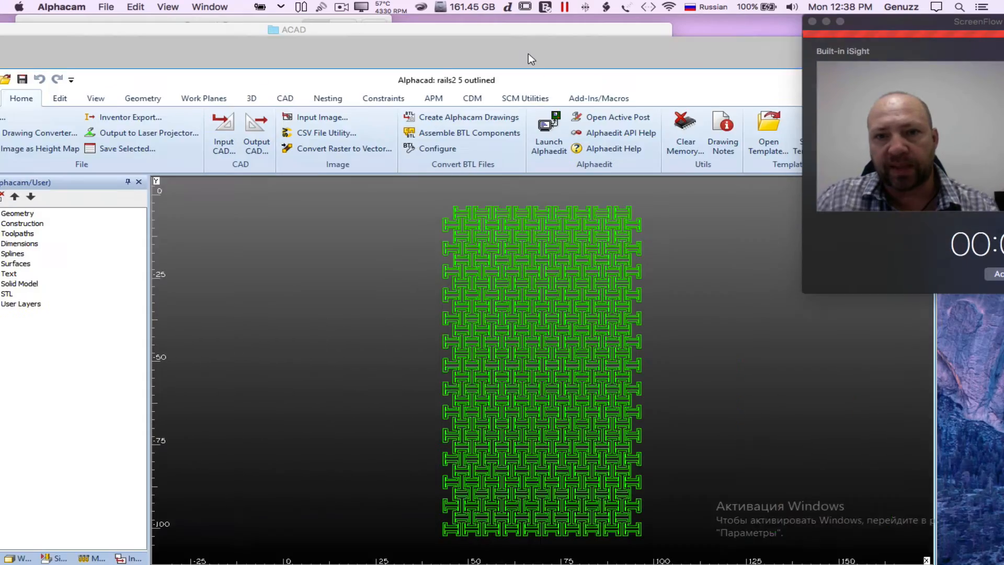
scroll(500, 227, "up", 8)
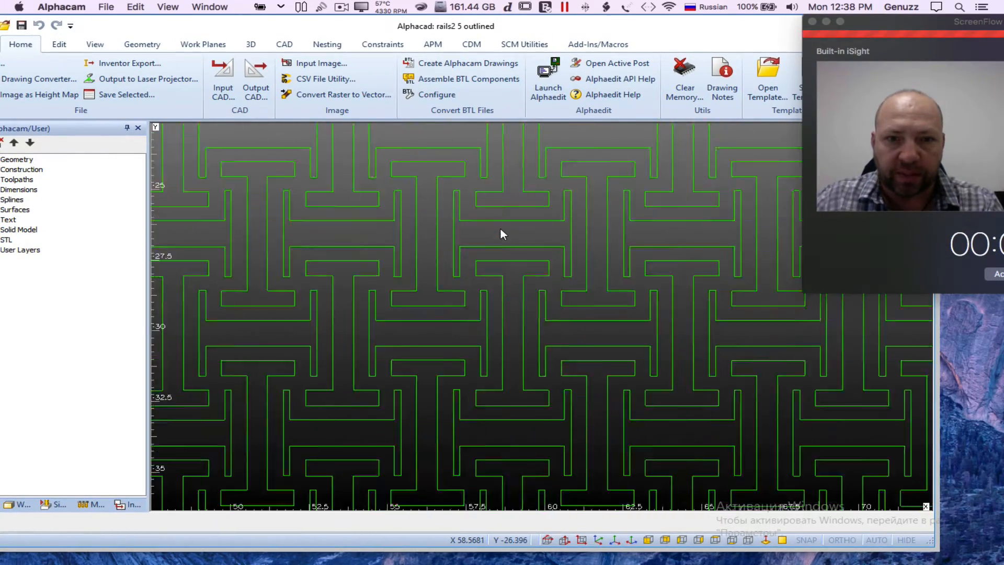
scroll(500, 230, "down", 4)
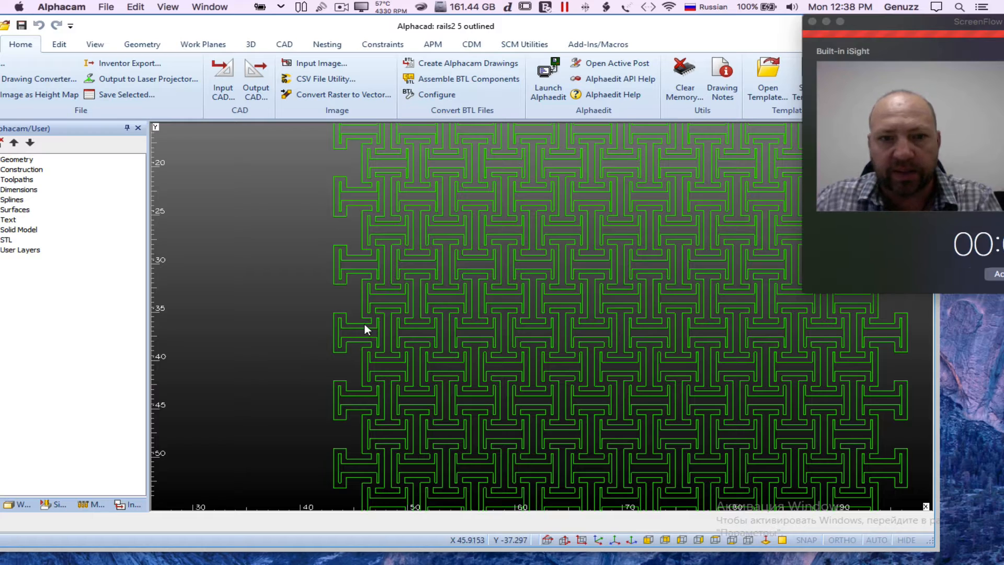
scroll(559, 280, "up", 4)
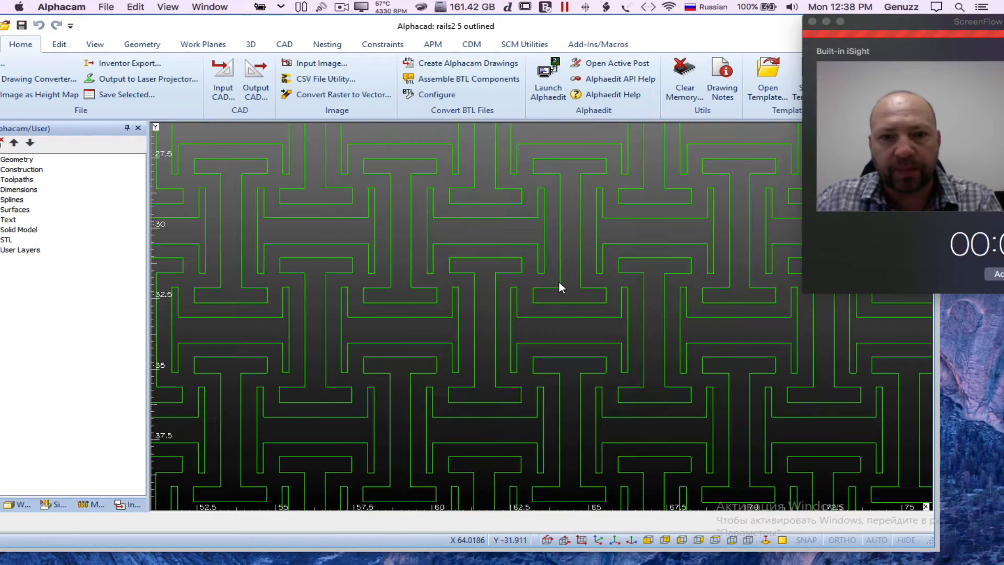
scroll(560, 282, "down", 7)
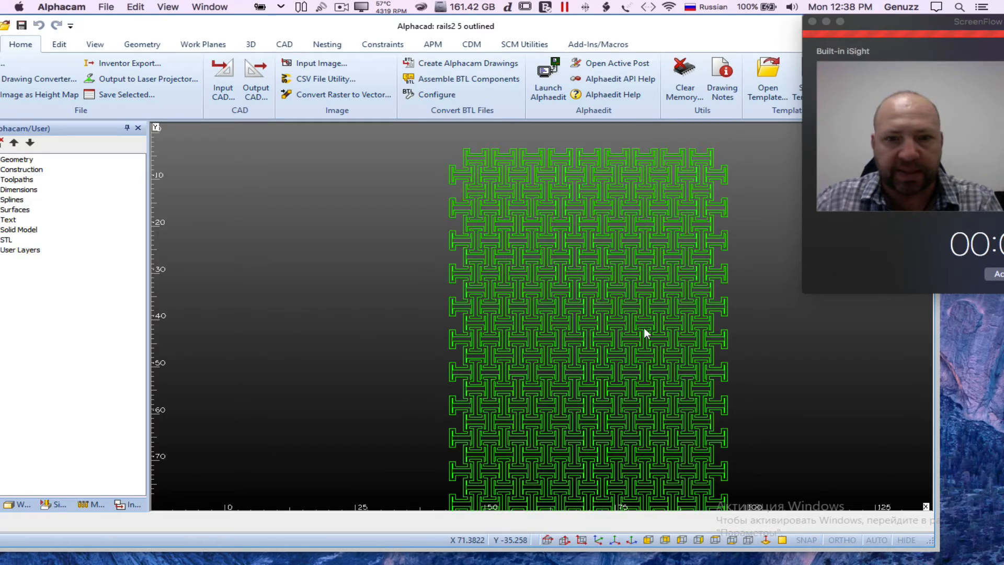
mouse_move(599, 298)
middle_mouse_down()
mouse_move(648, 318)
mouse_move(511, 309)
middle_mouse_up()
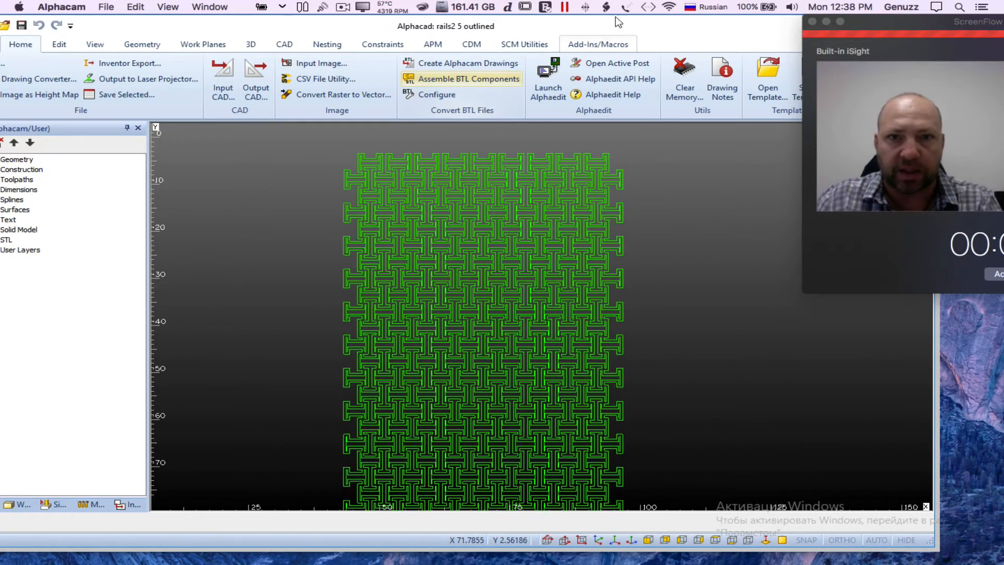
left_click_drag(633, 26, 709, 23)
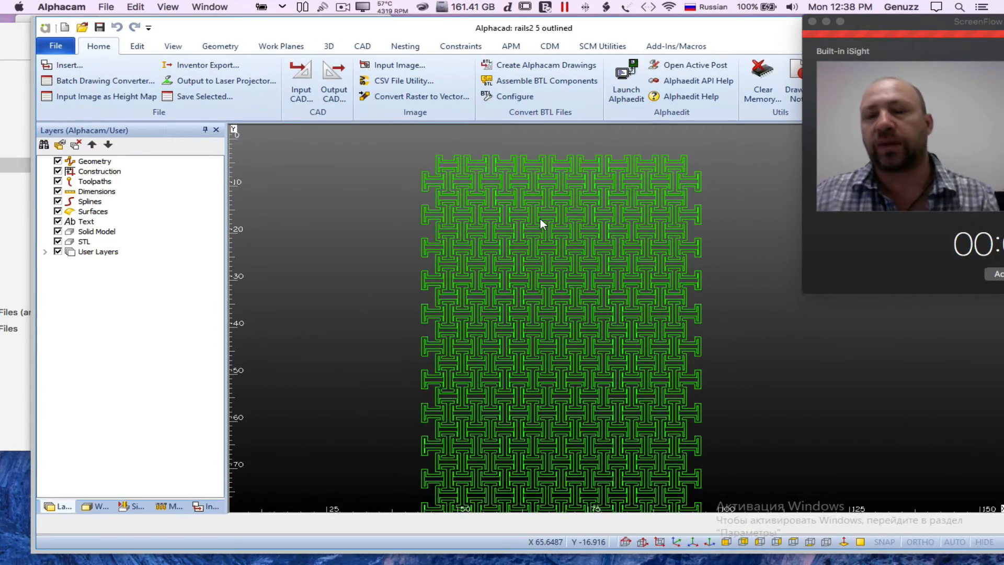
left_click_drag(977, 29, 926, 31)
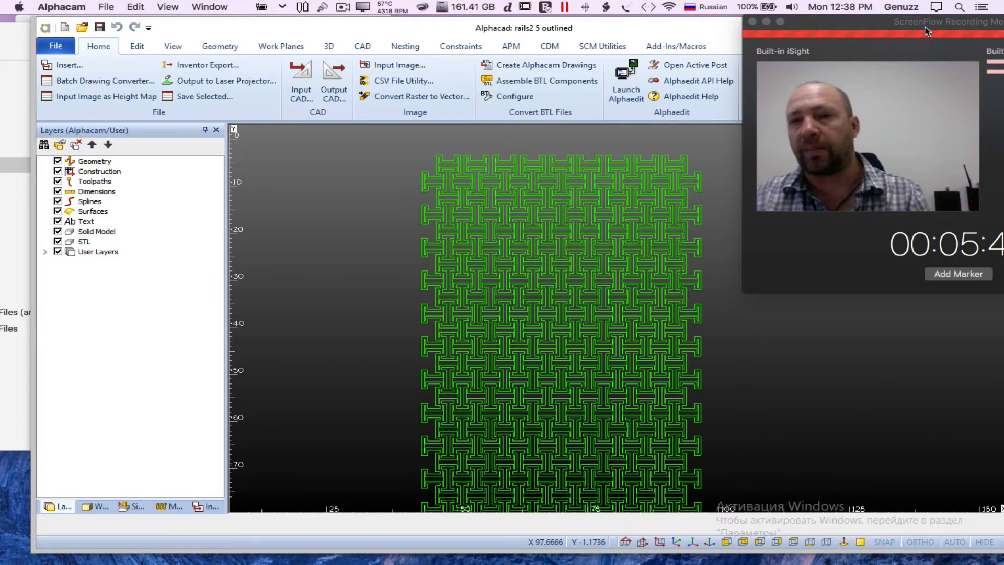